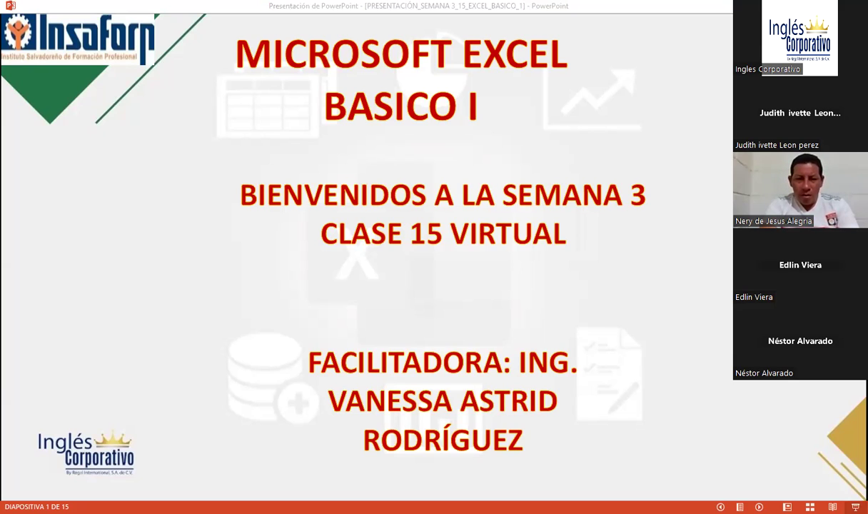
# Step: Switch from the PowerPoint slideshow to the Excel Básico course outline in Firefox
pyautogui.click(484, 205)
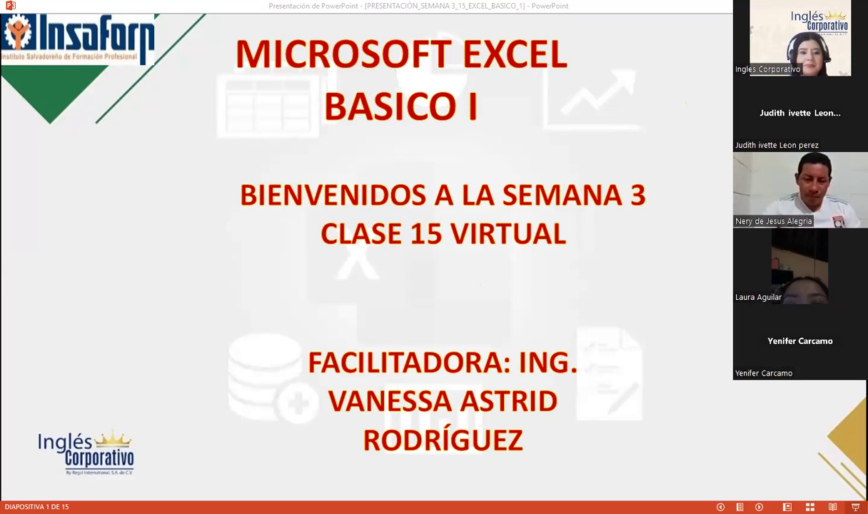
pyautogui.hotkey('alt', 'Tab')
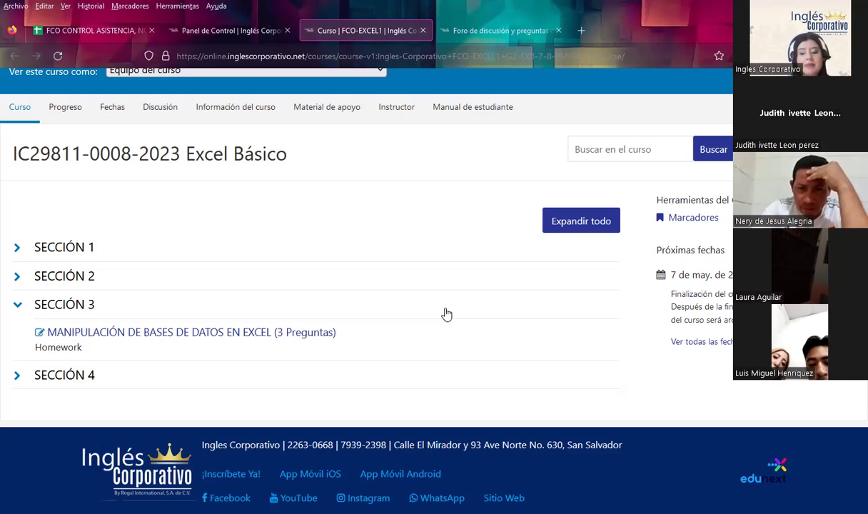
# Step: Expand SECCIÓN 4 in the Excel Básico course outline and scroll down to it
pyautogui.click(15, 382)
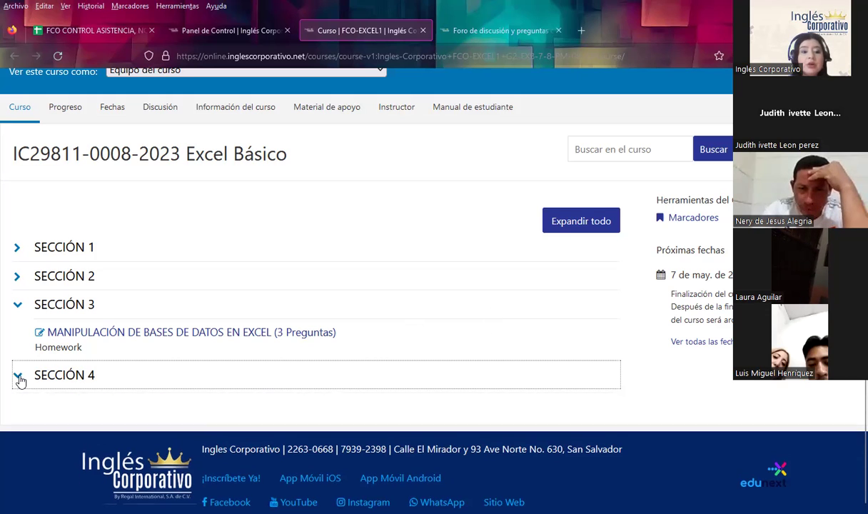
pyautogui.scroll(-2, 336, 349)
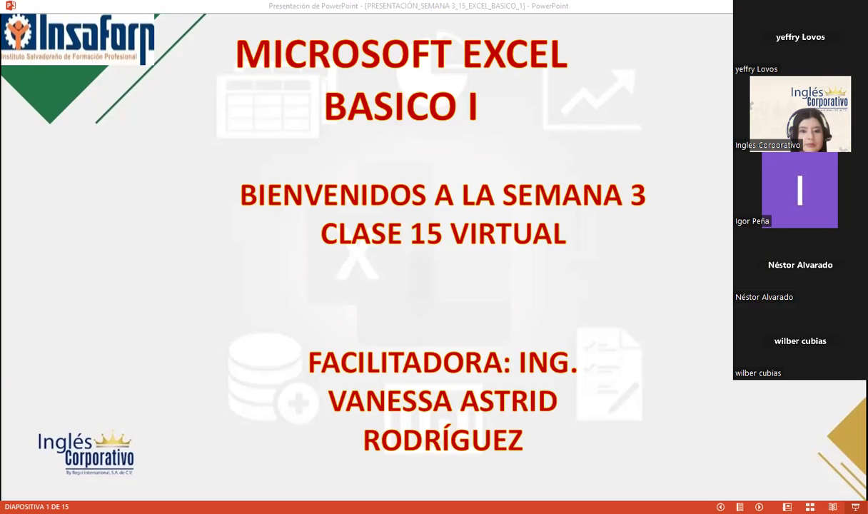
# Step: Advance the slideshow from the title slide through Sesión 15 to the slide 3 Agenda
pyautogui.click(607, 266)
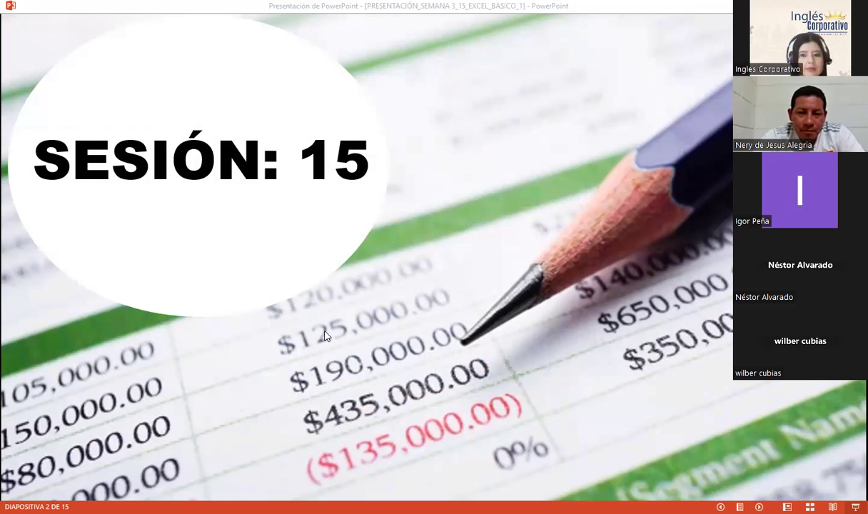
pyautogui.click(629, 274)
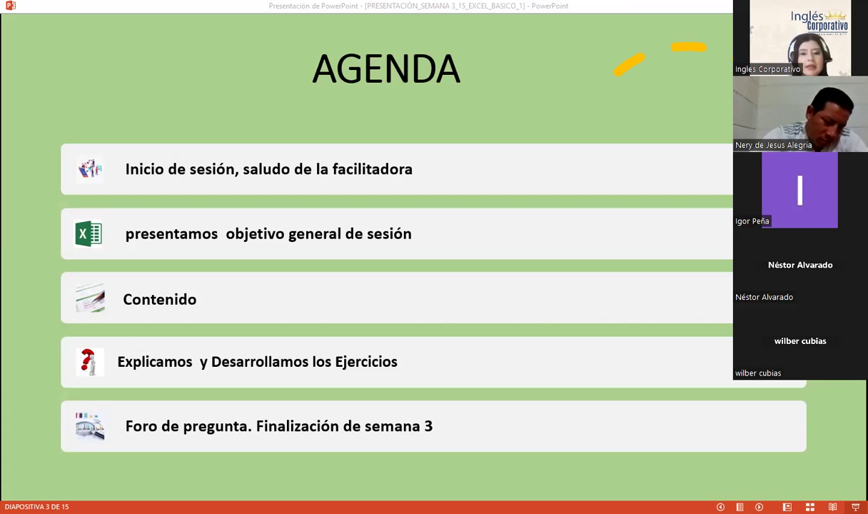
# Step: Focus the slideshow window and try advancing past the Agenda slide to slide 4
pyautogui.click(598, 95)
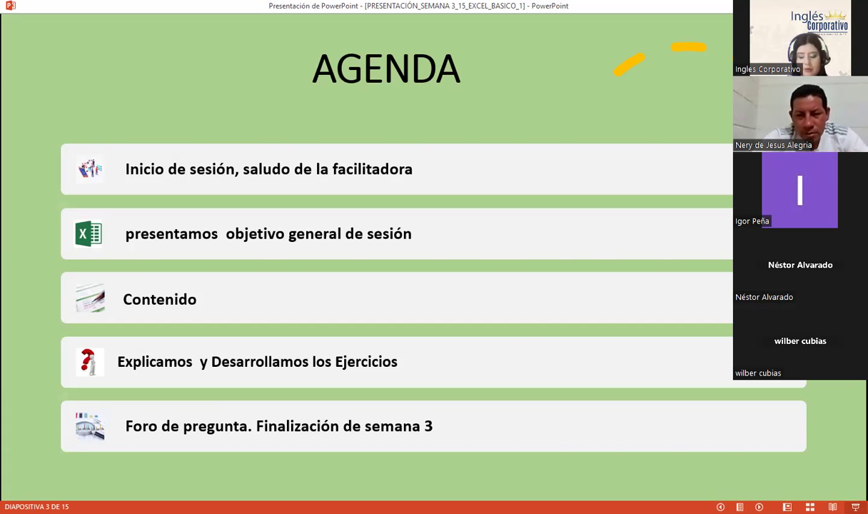
pyautogui.press('Right')
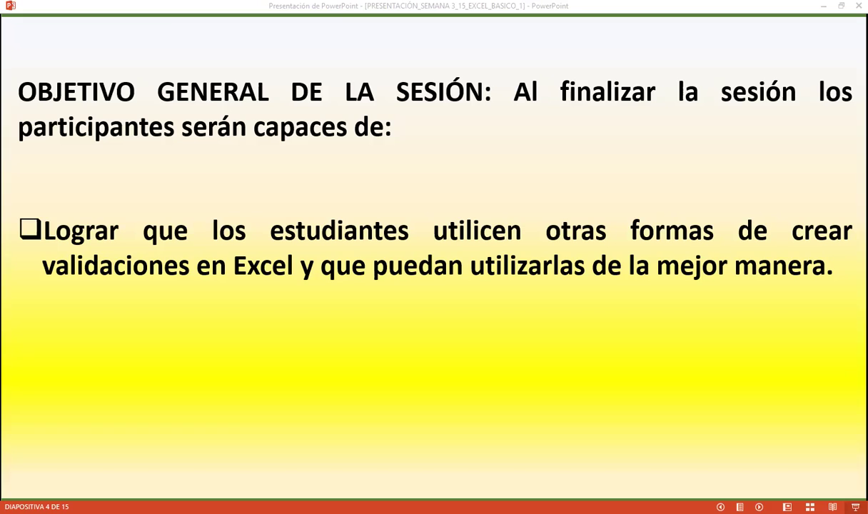
# Step: Advance through slide 5 to slide 6, 'VALIDACIÓN DE DATOS', listing five data-validation uses
pyautogui.click(639, 331)
pyautogui.click(640, 331)
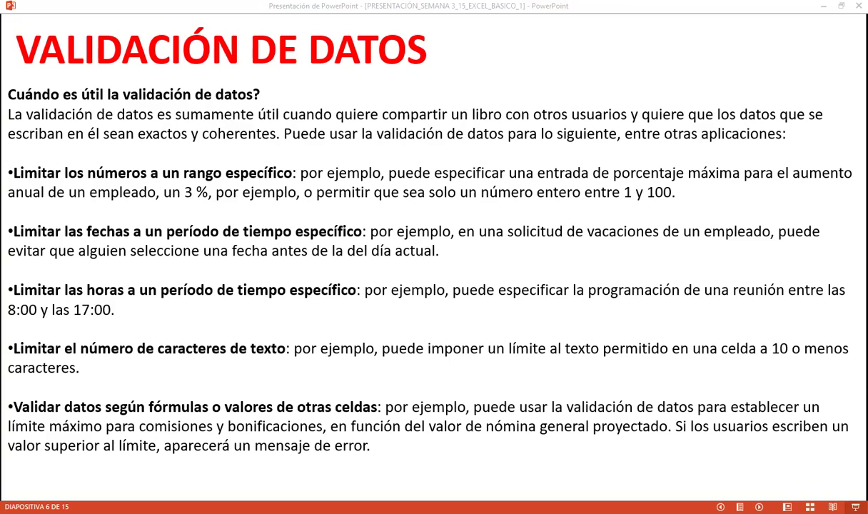
pyautogui.click(511, 248)
pyautogui.hotkey('alt', 'Tab')
pyautogui.click(115, 491)
pyautogui.scroll(-3, 162, 396)
pyautogui.scroll(-4, 163, 395)
pyautogui.moveTo(154, 376); pyautogui.dragTo(180, 382)
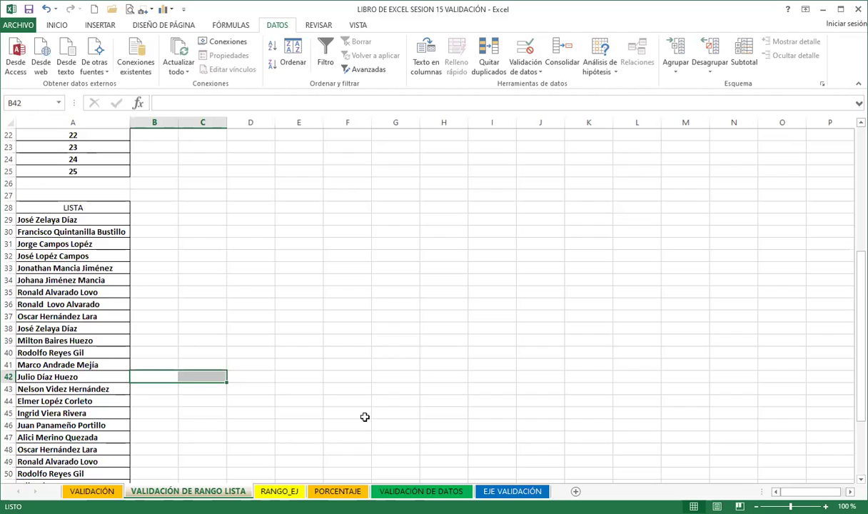
pyautogui.hotkey('alt', 'Tab')
pyautogui.scroll(-2, 216, 298)
pyautogui.click(392, 362)
pyautogui.scroll(5, 307, 328)
pyautogui.click(254, 317)
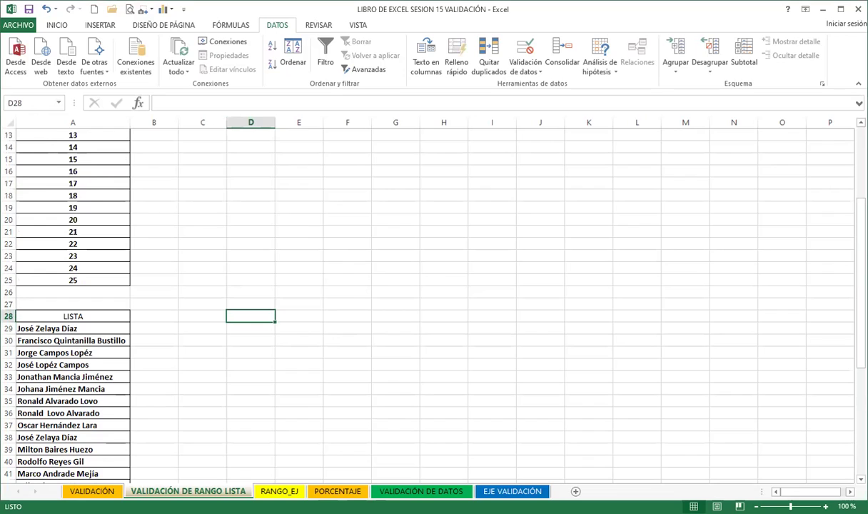
pyautogui.click(394, 316)
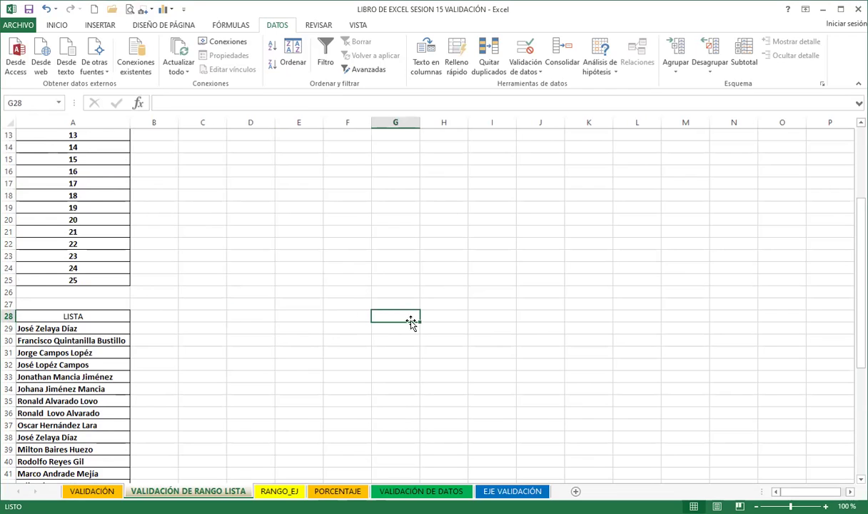
pyautogui.moveTo(419, 316); pyautogui.dragTo(474, 280)
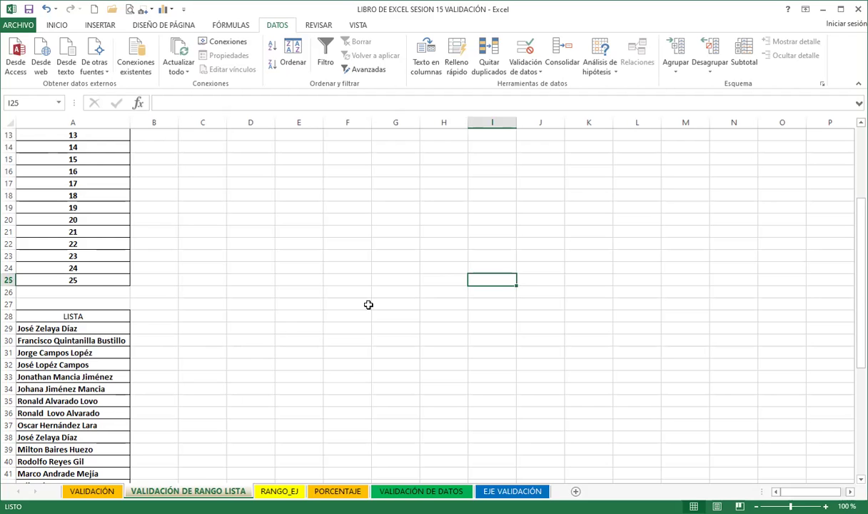
pyautogui.click(294, 375)
pyautogui.scroll(-2, 235, 324)
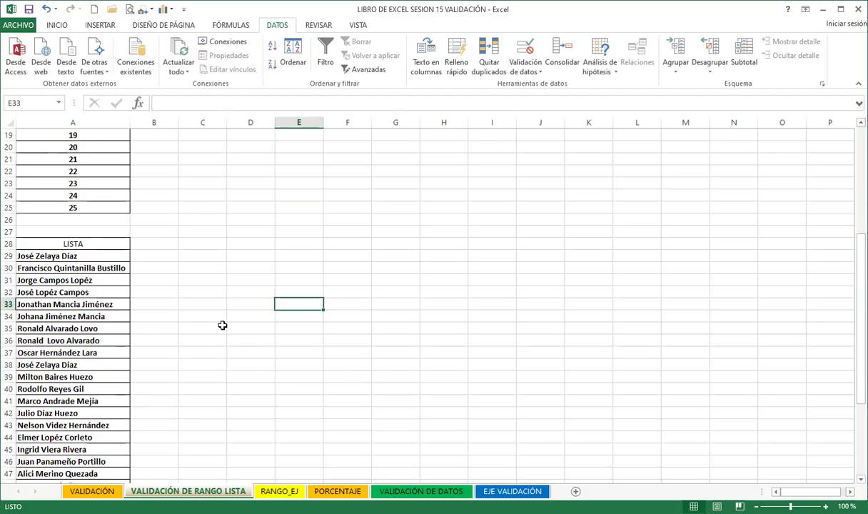
pyautogui.scroll(-4, 271, 436)
pyautogui.scroll(7, 211, 429)
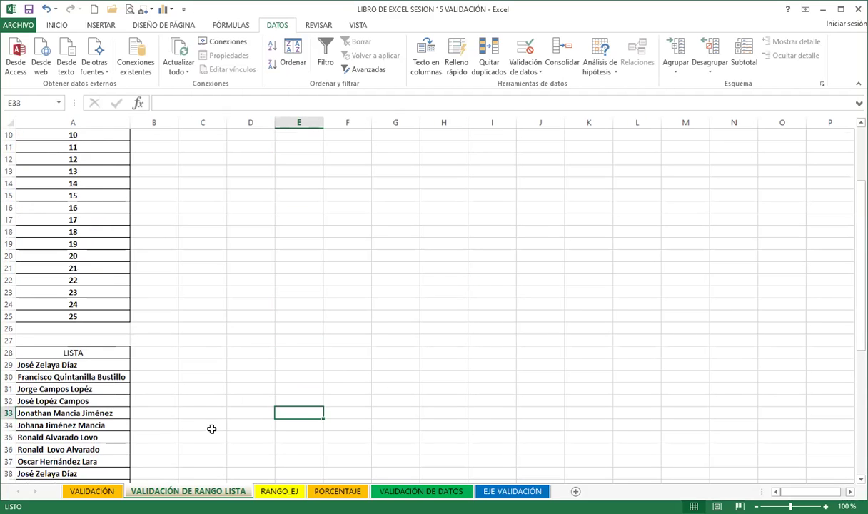
pyautogui.click(493, 335)
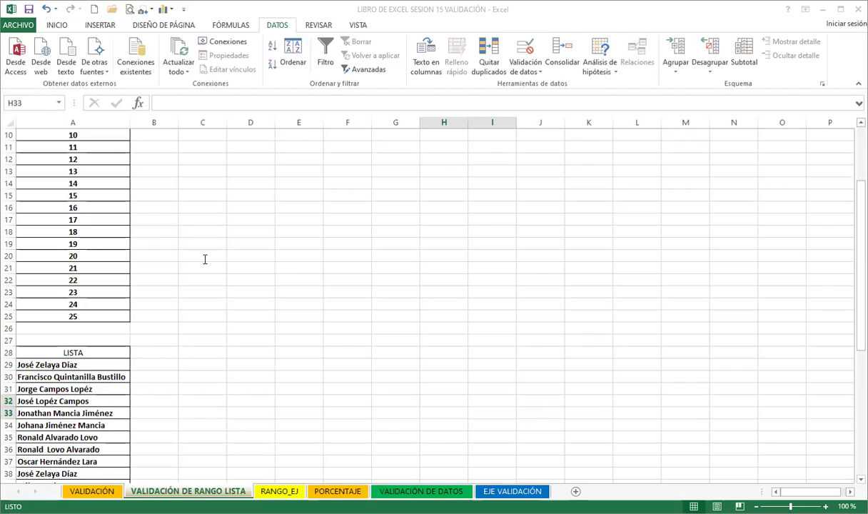
pyautogui.click(541, 316)
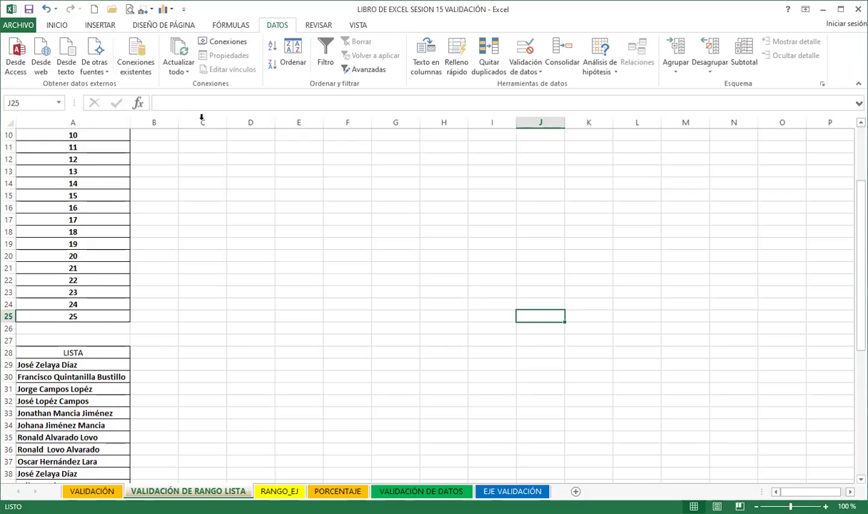
# Step: Select the names in A29:A59 and name the range LISTA, correcting the typo
pyautogui.scroll(-3, 66, 275)
pyautogui.moveTo(50, 255); pyautogui.dragTo(71, 477)
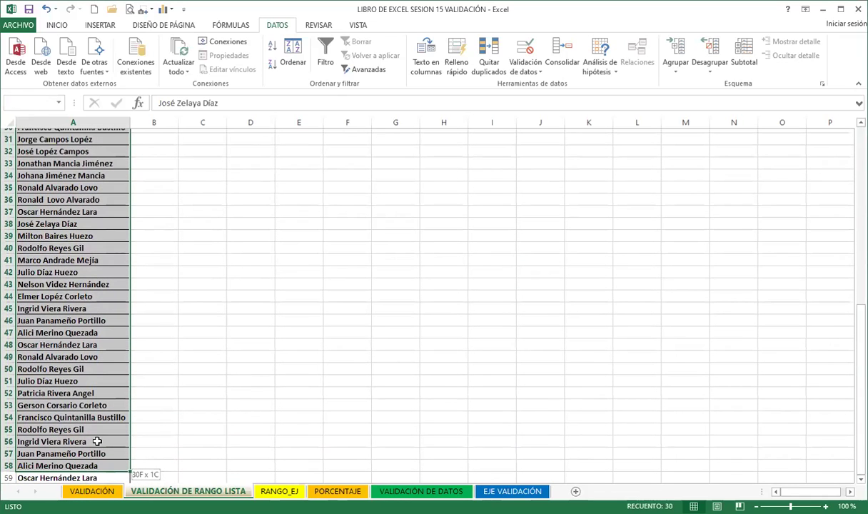
pyautogui.moveTo(72, 477); pyautogui.dragTo(105, 401)
pyautogui.scroll(11, 107, 357)
pyautogui.click(35, 104)
pyautogui.write('LISTYA')
pyautogui.press('BackSpace')
pyautogui.press('BackSpace')
pyautogui.press('BackSpace')
pyautogui.press('BackSpace')
pyautogui.press('BackSpace')
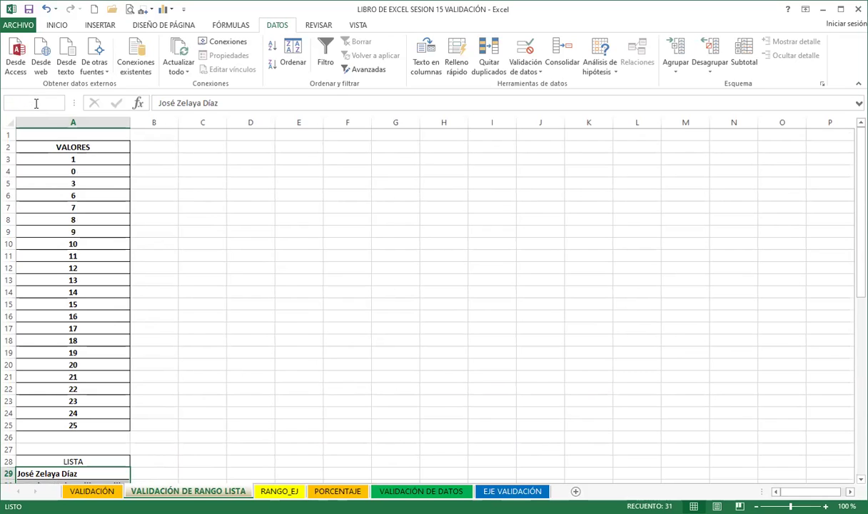
pyautogui.write('ta')
pyautogui.press('BackSpace')
pyautogui.press('BackSpace')
pyautogui.press('BackSpace')
pyautogui.press('BackSpace')
pyautogui.press('BackSpace')
pyautogui.write('STA')
# Step: Click back onto the sheet and scroll down to check a name in the list
pyautogui.click(252, 254)
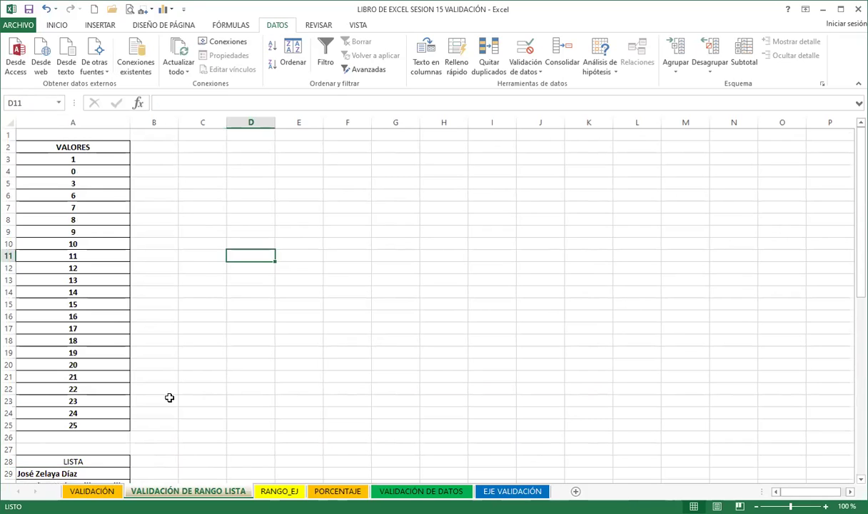
pyautogui.scroll(-2, 107, 381)
pyautogui.scroll(-3, 106, 380)
pyautogui.click(93, 363)
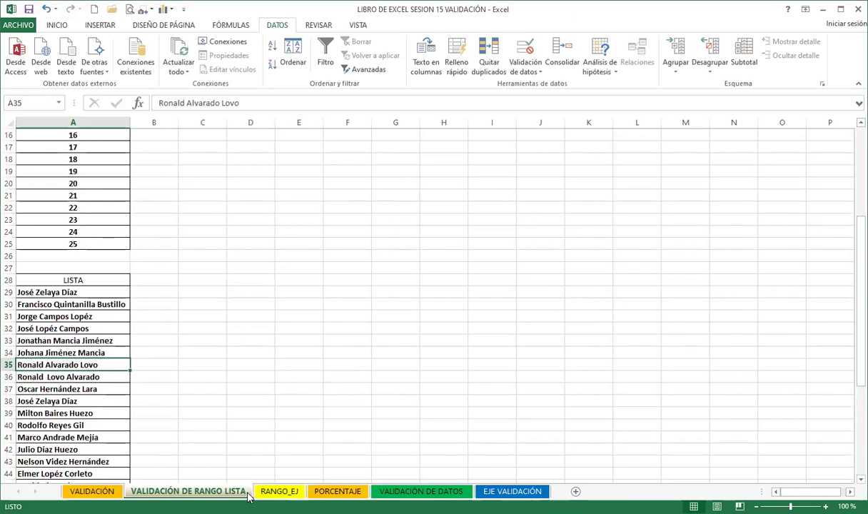
# Step: Switch to the RANGO_EJ sheet and select the orange cells D4:D11 for data validation
pyautogui.click(279, 494)
pyautogui.moveTo(193, 277); pyautogui.dragTo(192, 290)
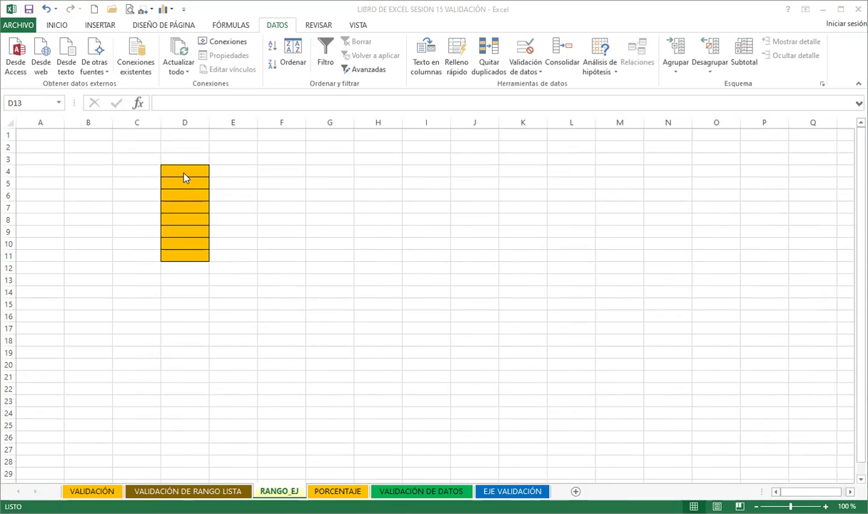
pyautogui.moveTo(185, 174); pyautogui.dragTo(180, 255)
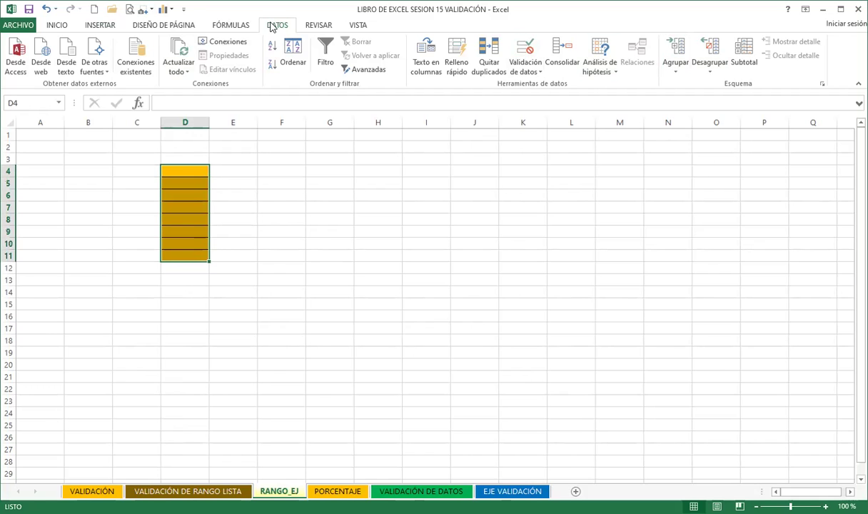
pyautogui.click(525, 51)
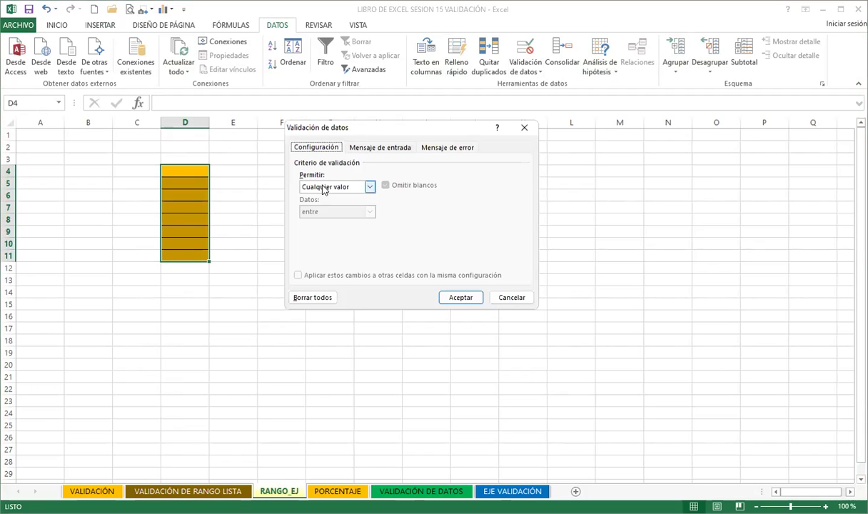
# Step: Set D4:D11 validation to allow a Lista sourced from the LISTA named range
pyautogui.click(370, 186)
pyautogui.click(324, 219)
pyautogui.click(319, 237)
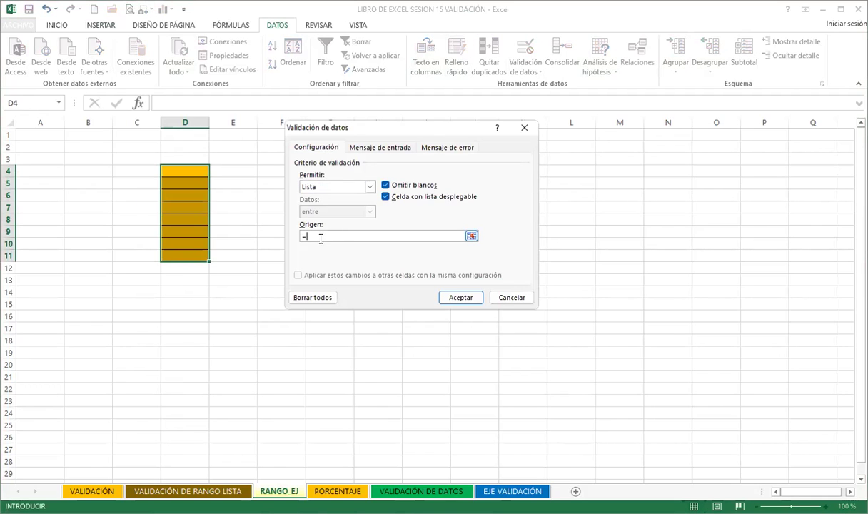
pyautogui.write('A')
pyautogui.click(460, 297)
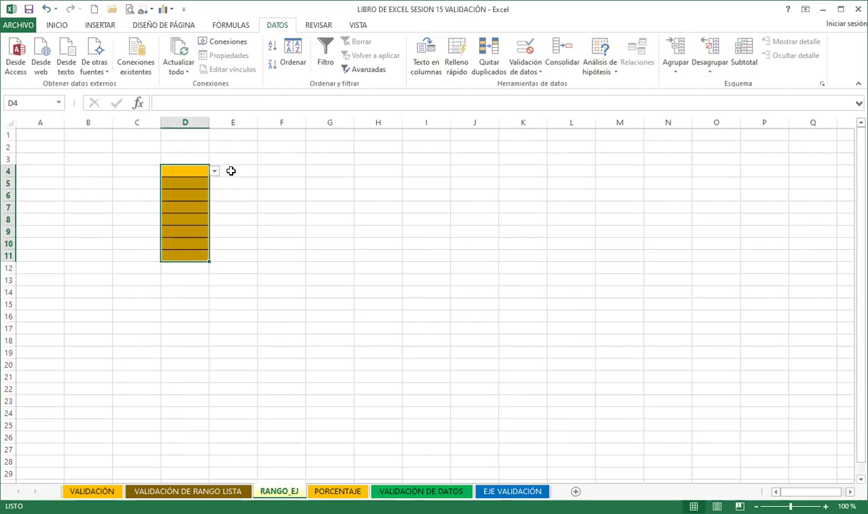
# Step: Pick names from the dropdowns in D4 and D7, widening column D to fit them
pyautogui.click(214, 172)
pyautogui.click(196, 187)
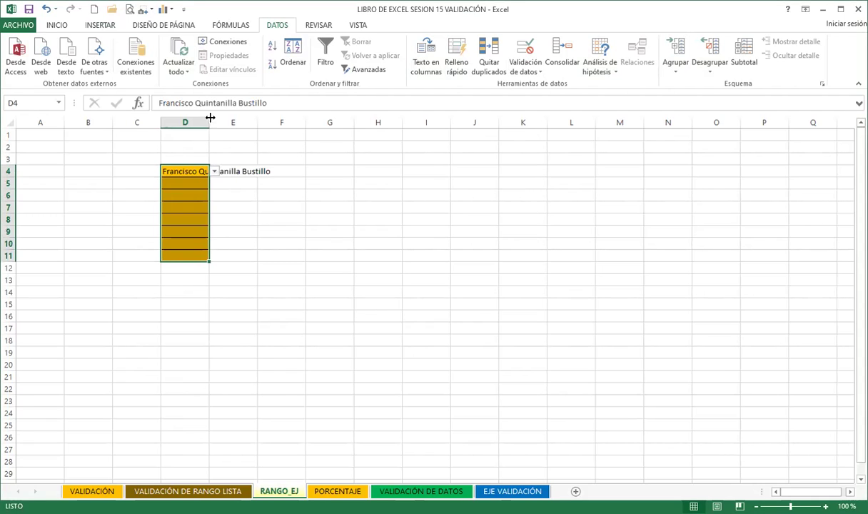
pyautogui.moveTo(210, 117); pyautogui.dragTo(303, 122)
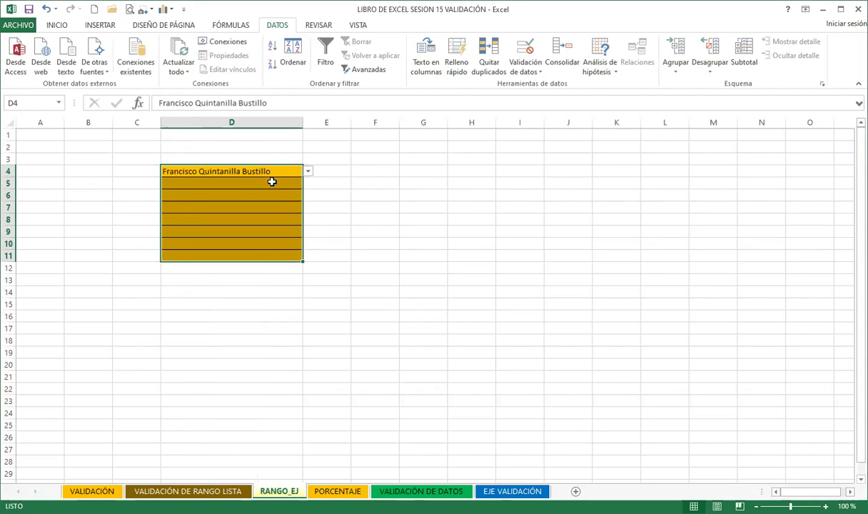
pyautogui.click(272, 182)
pyautogui.click(277, 207)
pyautogui.click(308, 207)
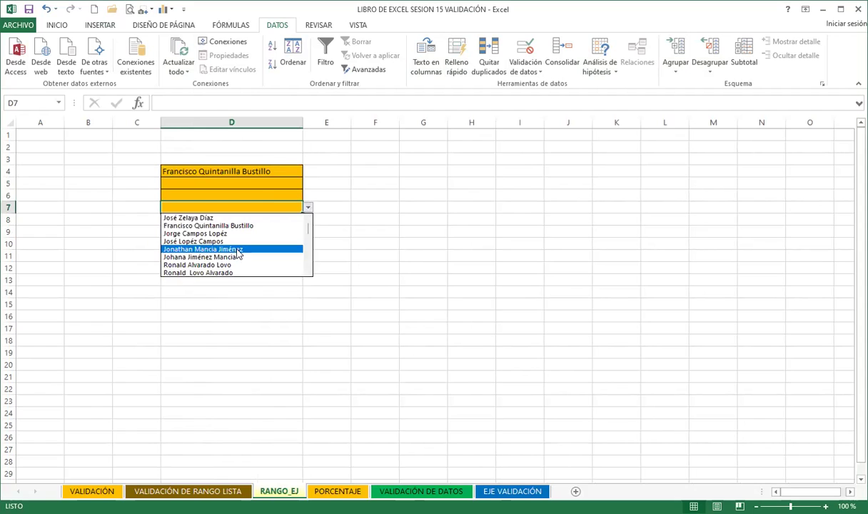
pyautogui.click(239, 251)
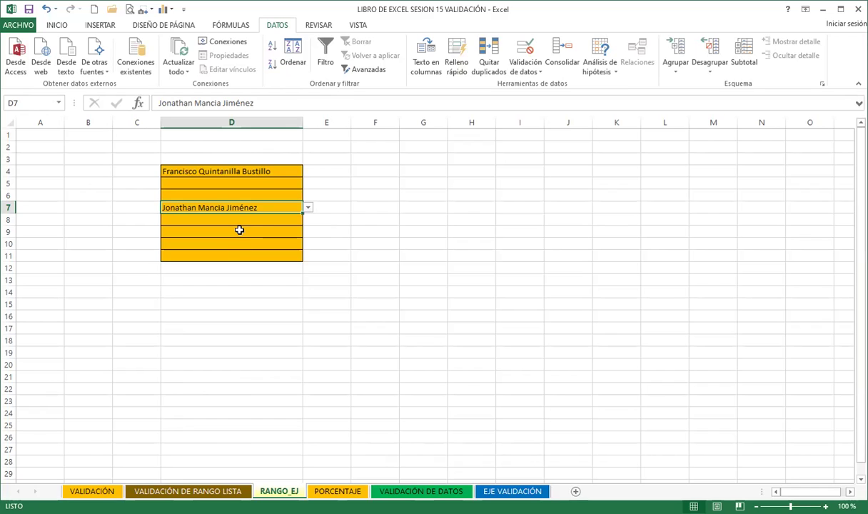
# Step: Fill D9 from its dropdown with the same listed name as D7
pyautogui.click(238, 231)
pyautogui.click(307, 232)
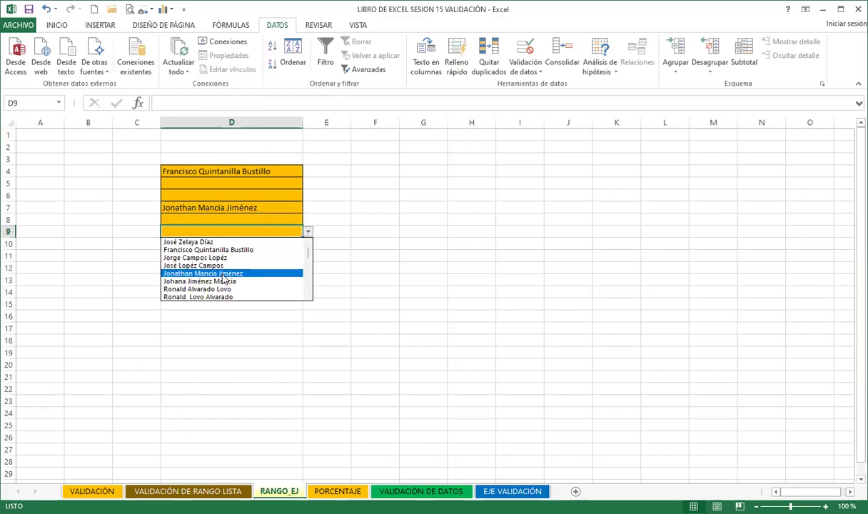
pyautogui.click(214, 273)
# Step: Have an unlisted name rejected in D10, then view the validation error-message settings
pyautogui.click(222, 244)
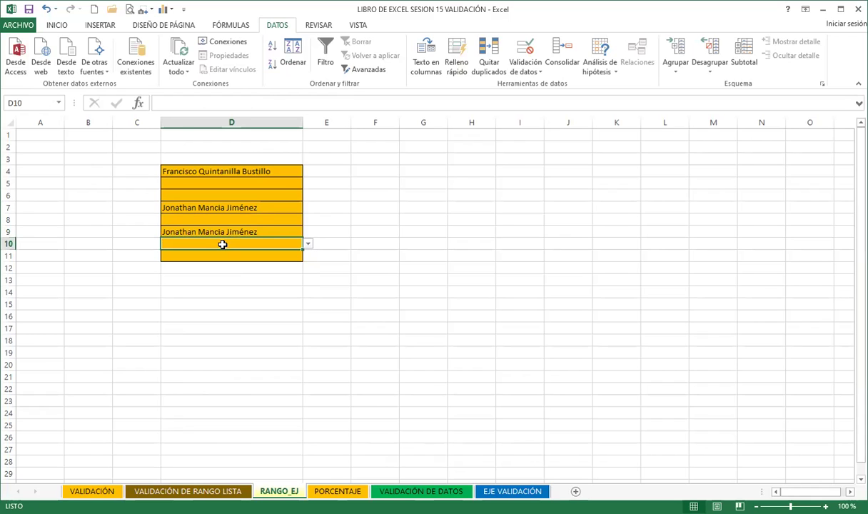
pyautogui.write('VANESSA')
pyautogui.press('Return')
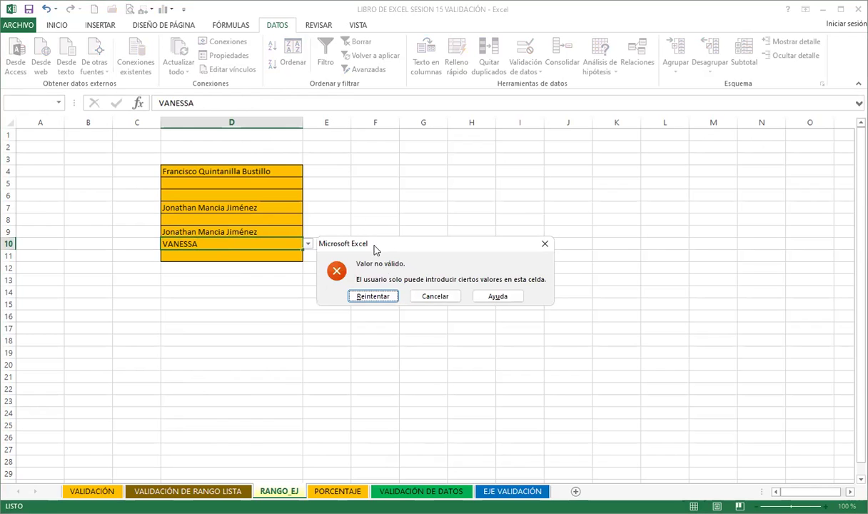
pyautogui.click(437, 298)
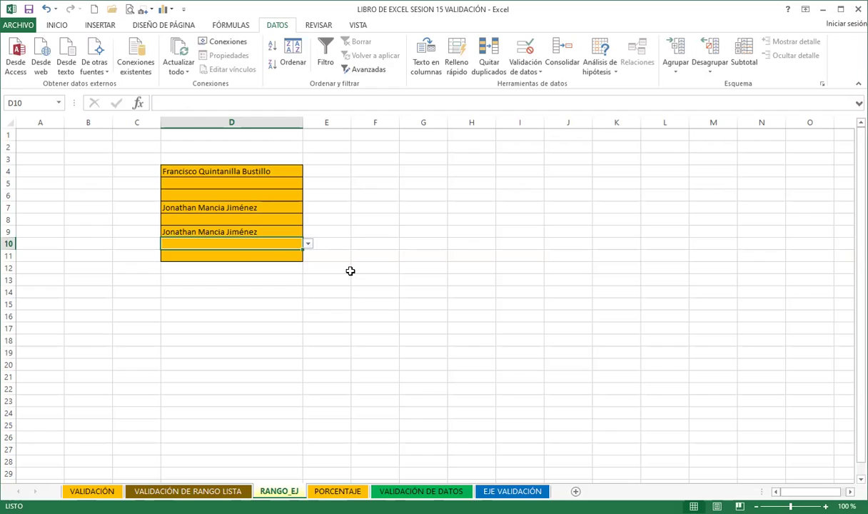
pyautogui.click(507, 65)
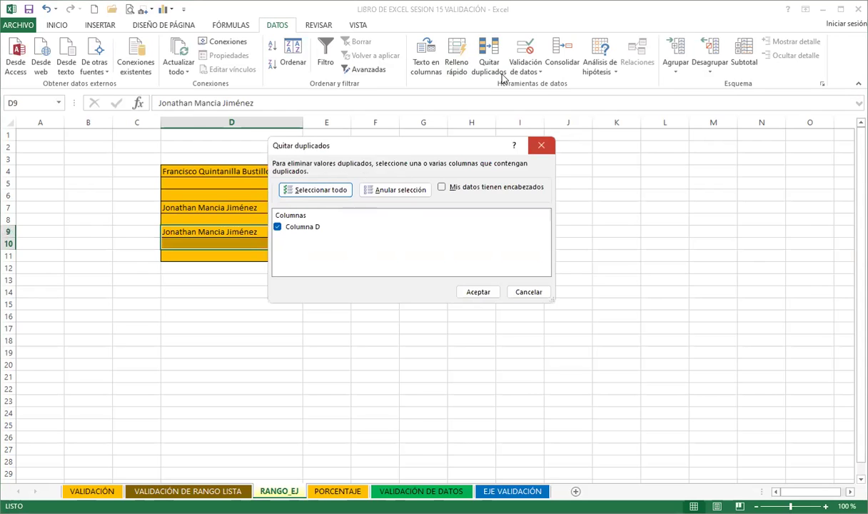
pyautogui.click(445, 148)
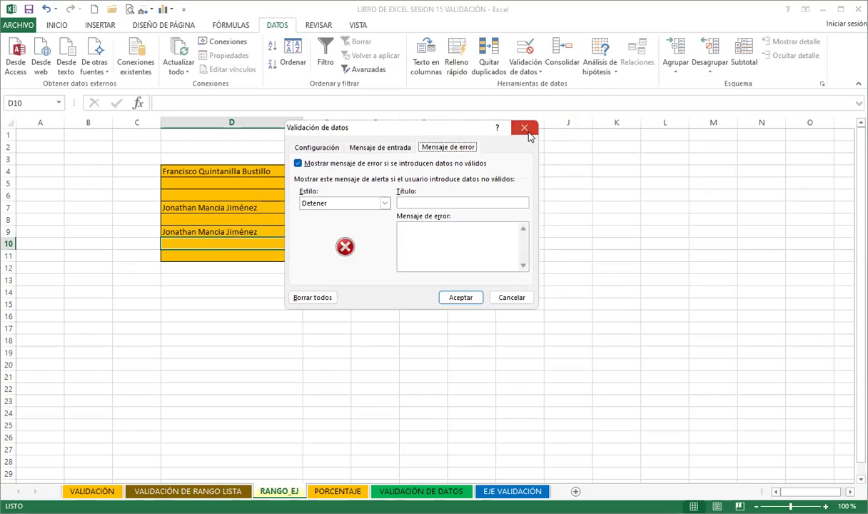
# Step: Close the Validación de datos dialog and confirm D6's dropdown lists the employee names
pyautogui.click(299, 199)
pyautogui.click(308, 195)
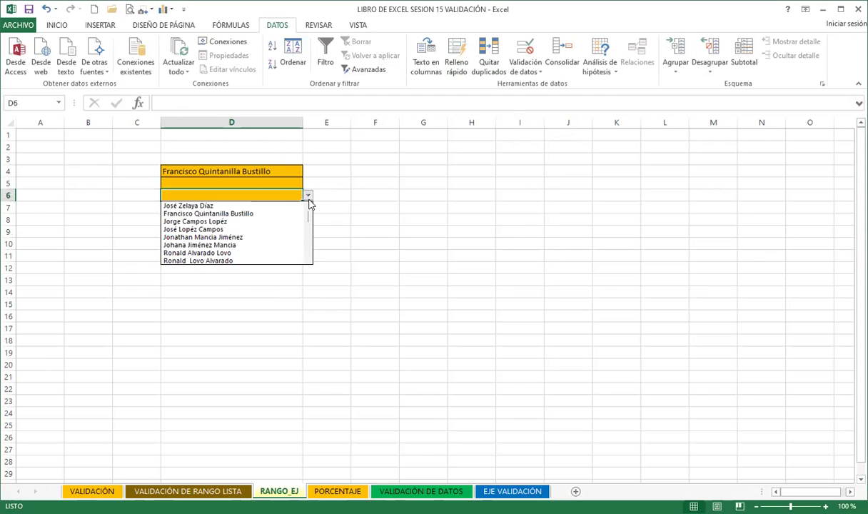
pyautogui.click(269, 193)
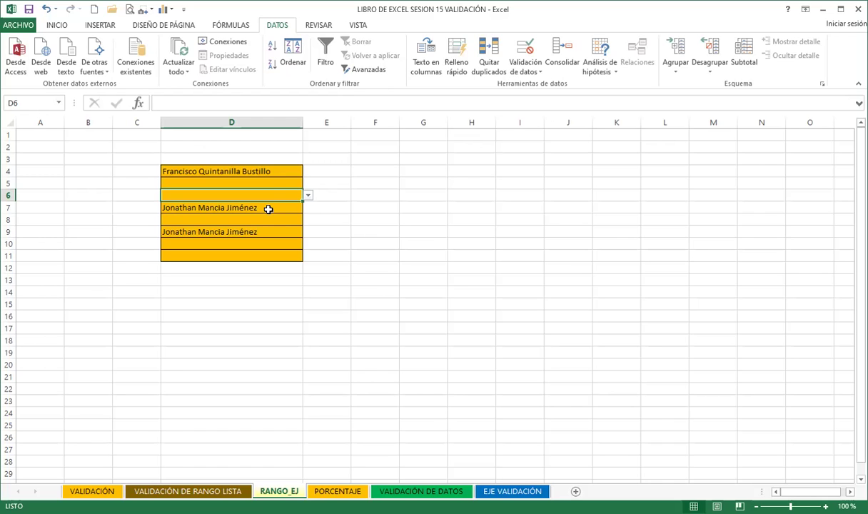
# Step: Inspect the Mensaje de entrada tab of D6's data validation, then go to the PORCENTAJE sheet
pyautogui.click(526, 47)
pyautogui.click(380, 147)
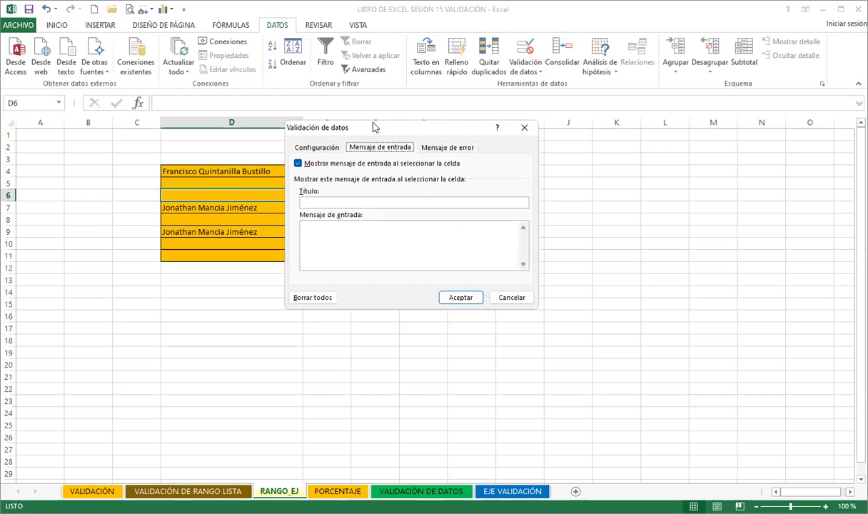
pyautogui.moveTo(328, 127); pyautogui.dragTo(485, 129)
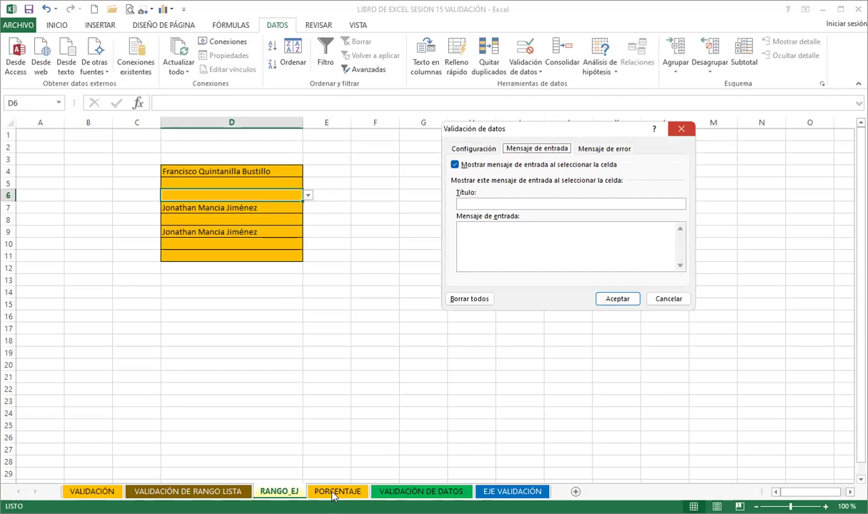
pyautogui.press('Escape')
pyautogui.hotkey('ctrl', 'pagedown')
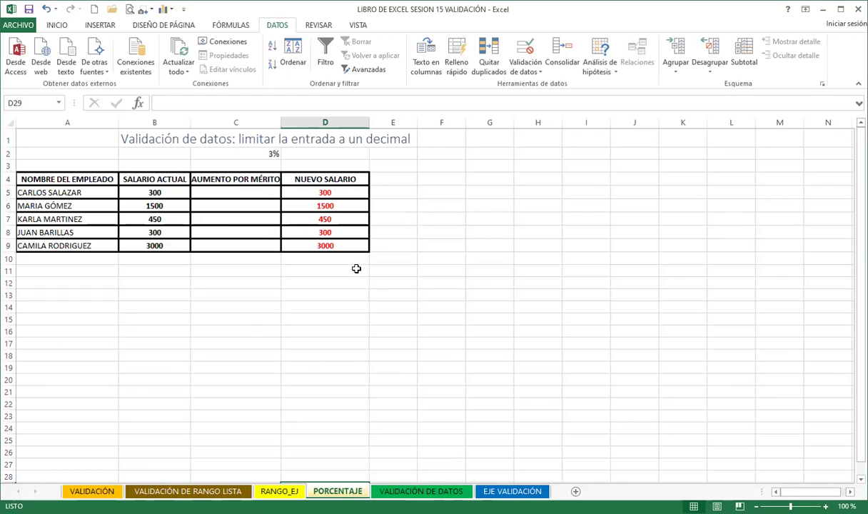
# Step: Put 0.03 into D2 beside the 3% label and reselect D2 to verify it
pyautogui.click(331, 152)
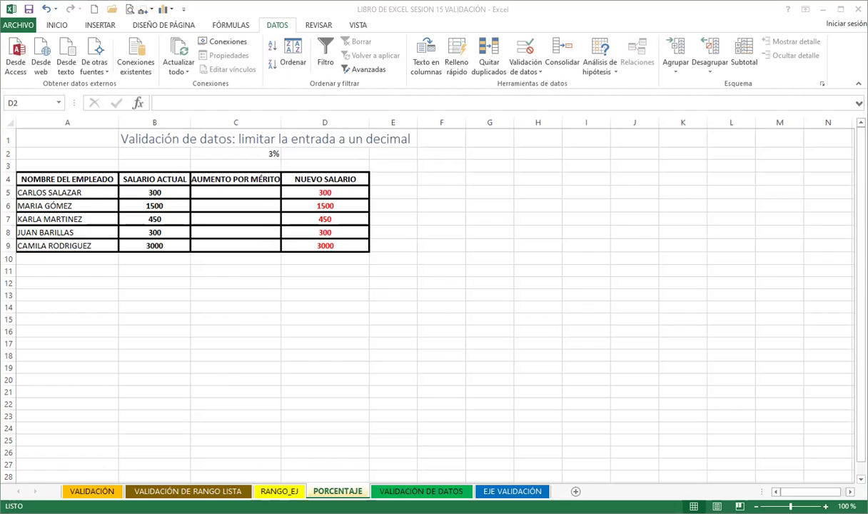
pyautogui.click(314, 152)
pyautogui.write('0.03')
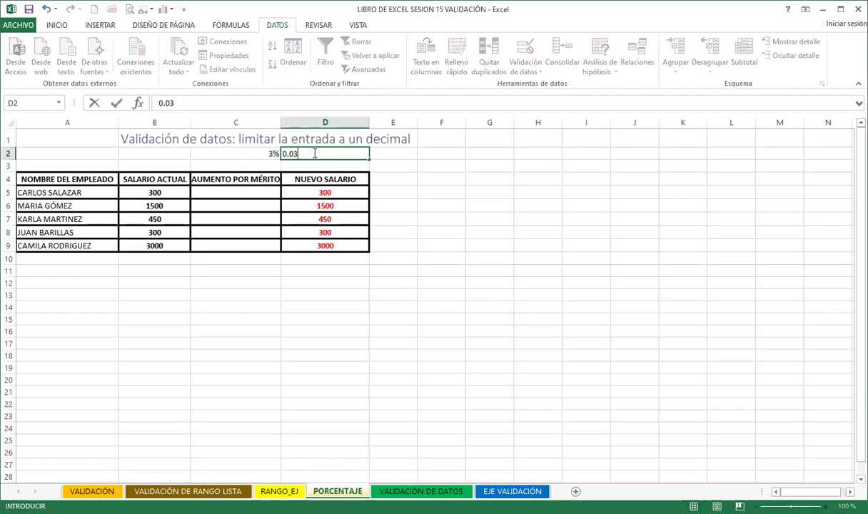
pyautogui.press('Return')
pyautogui.click(339, 154)
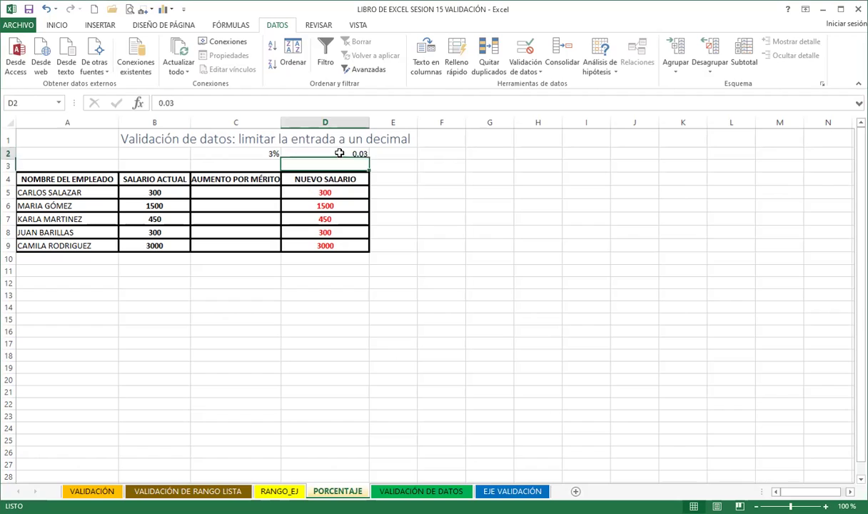
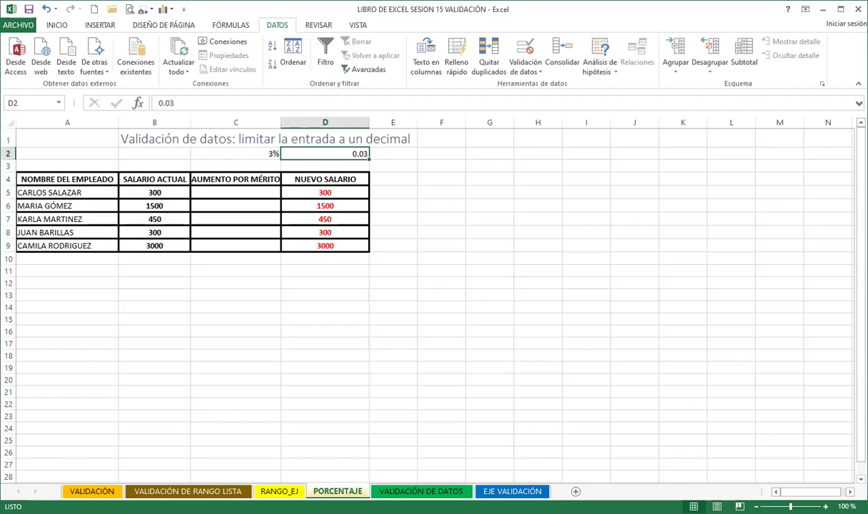
# Step: Select the empty AUMENTO POR MÉRITO cells C5 to C9
pyautogui.moveTo(206, 190); pyautogui.dragTo(204, 243)
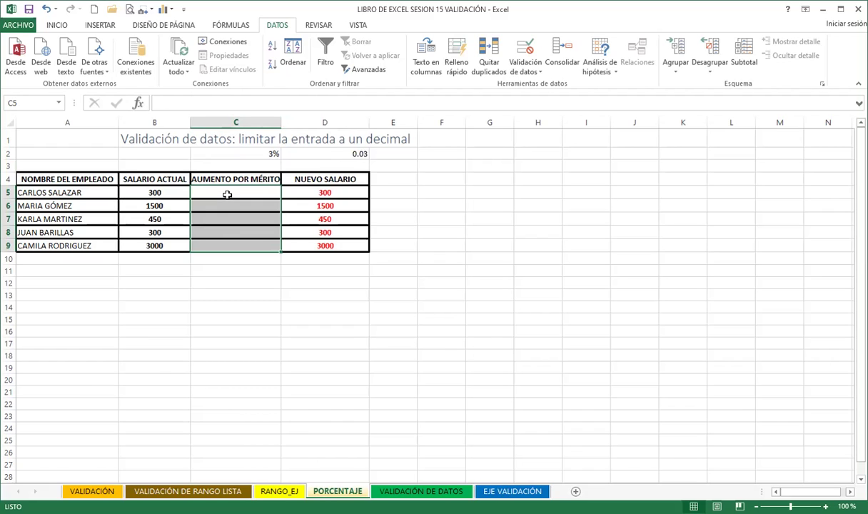
pyautogui.moveTo(227, 194); pyautogui.dragTo(232, 246)
# Step: In Validación de datos, allow Decimal values 'menor o igual que' a maximum for C5:C9
pyautogui.click(526, 64)
pyautogui.click(551, 83)
pyautogui.click(489, 151)
pyautogui.moveTo(542, 133); pyautogui.dragTo(519, 120)
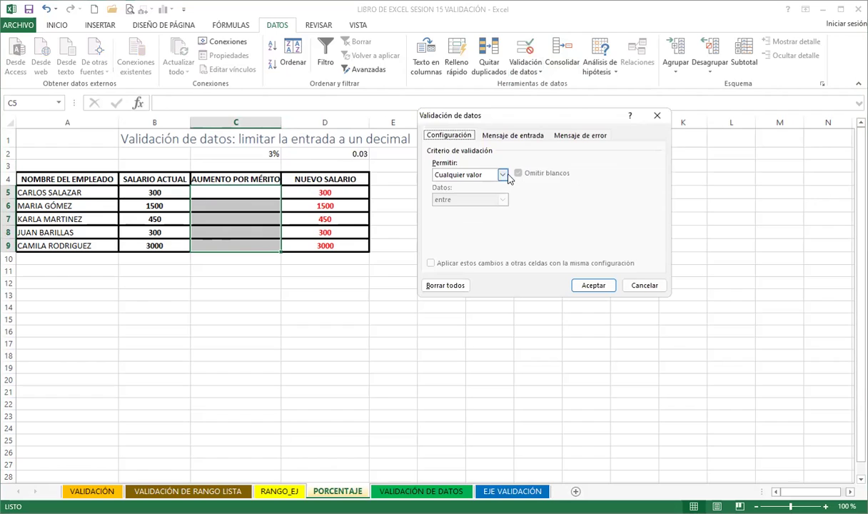
pyautogui.click(503, 175)
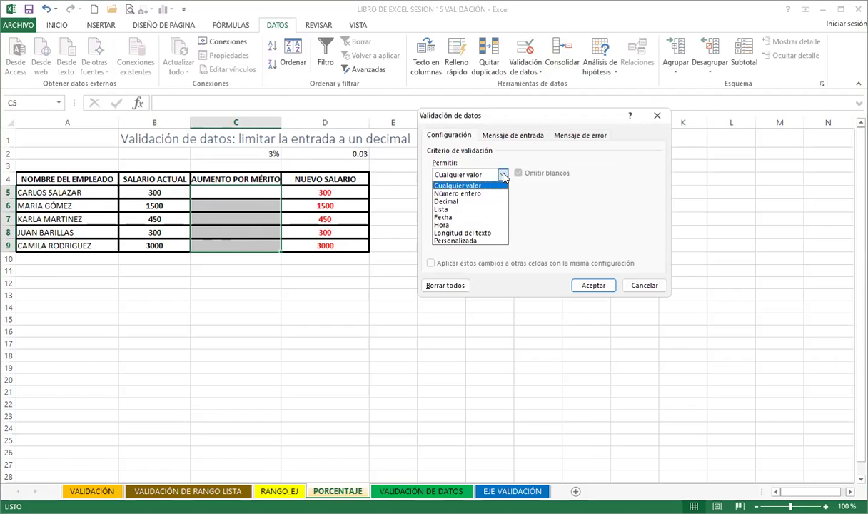
pyautogui.click(447, 202)
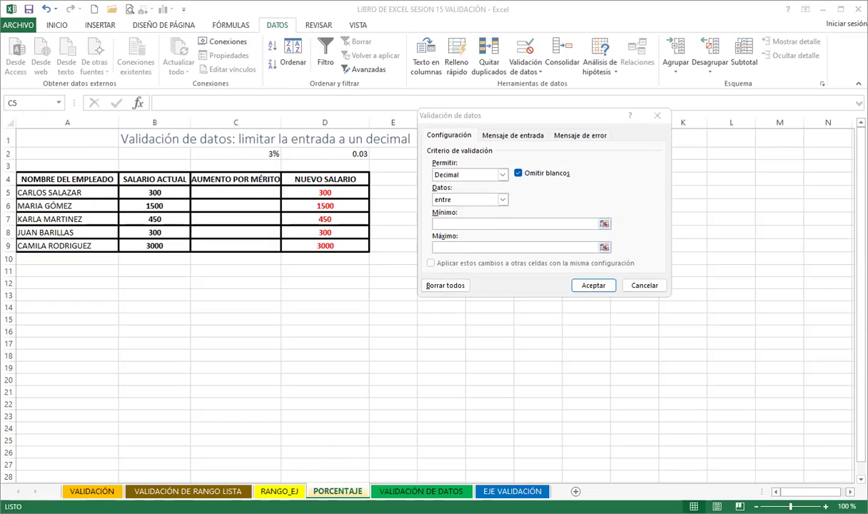
pyautogui.click(526, 218)
pyautogui.click(439, 202)
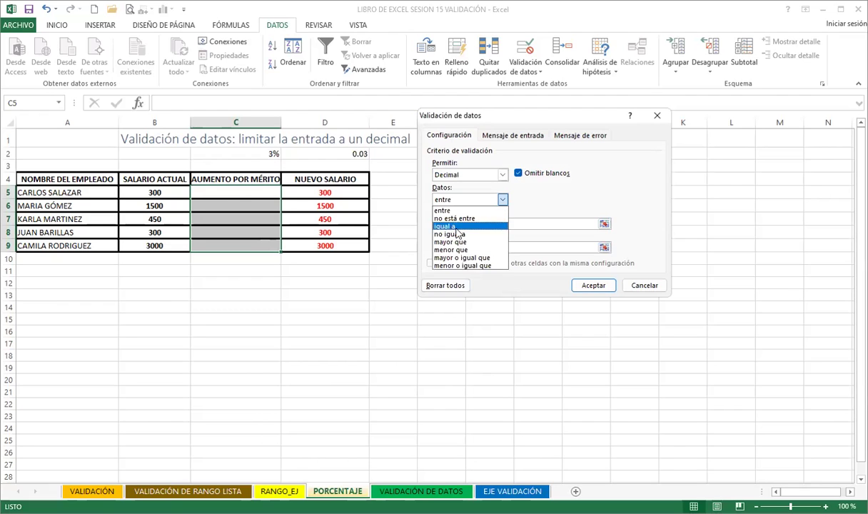
pyautogui.click(450, 266)
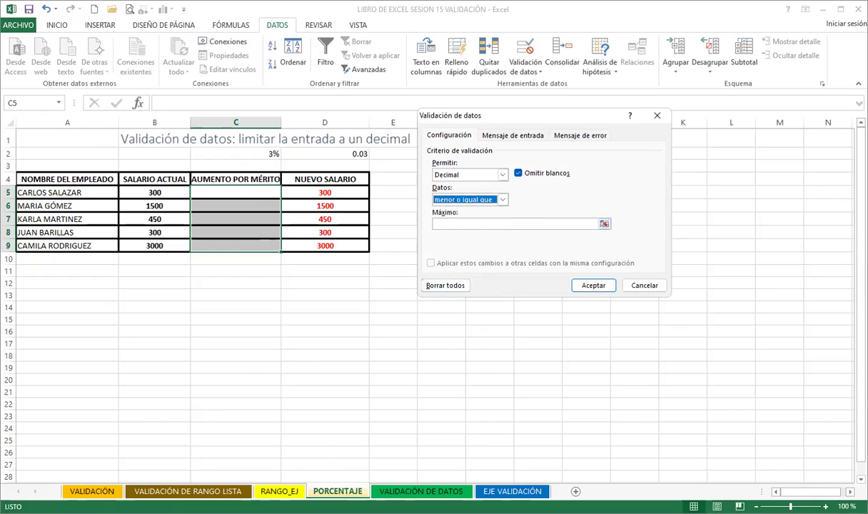
pyautogui.click(285, 146)
pyautogui.click(448, 225)
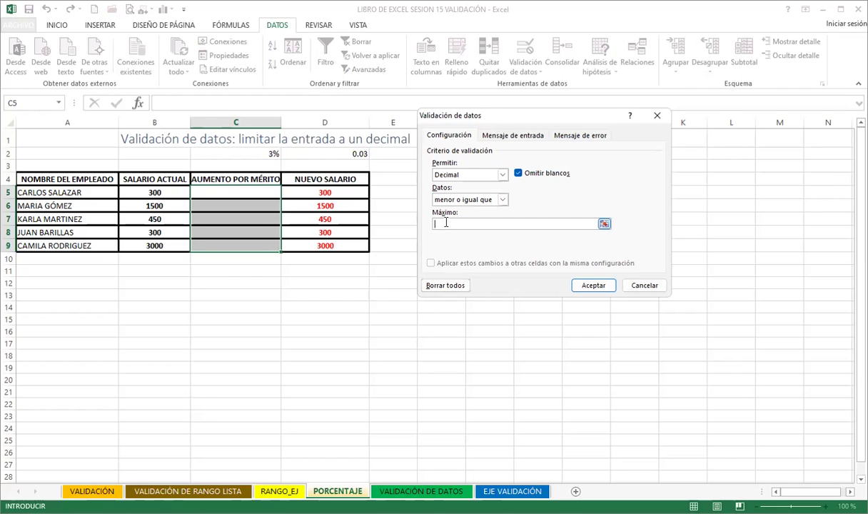
# Step: Enter 0.03 as the Máximo value of the validation rule
pyautogui.write('0.03')
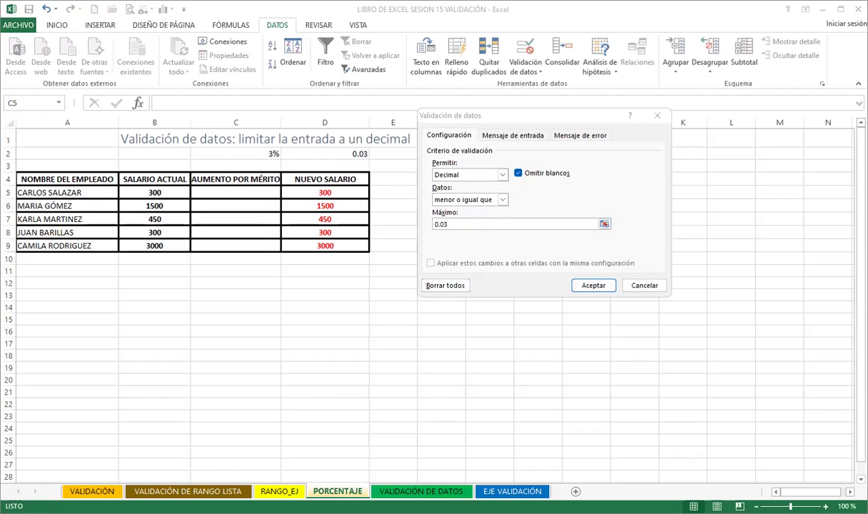
# Step: Add a stop alert titled ERORR reading 'EL CRITERIO DE EVALUACIÓN SERA POR MERITO' and apply the rule
pyautogui.click(579, 135)
pyautogui.click(556, 189)
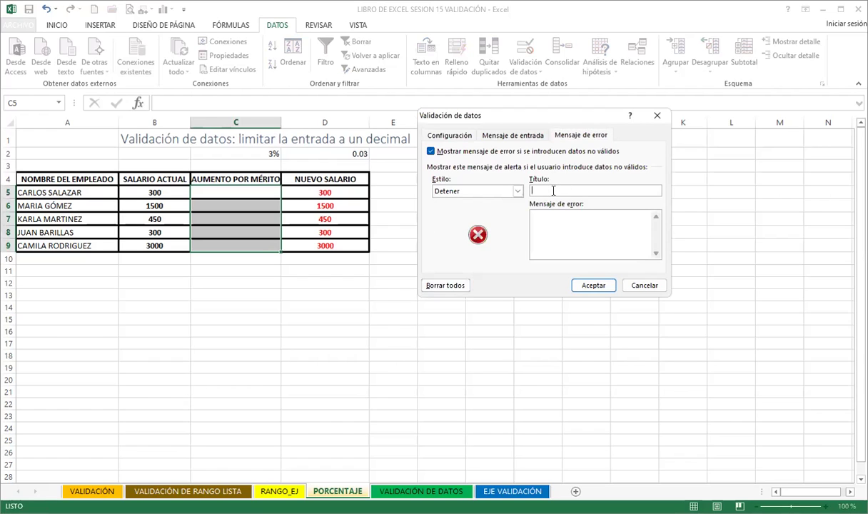
pyautogui.write('ERORR')
pyautogui.click(552, 214)
pyautogui.write('EL CRITERIO DE EVALUAC')
pyautogui.write('IÓN SERA MOR')
pyautogui.press('BackSpace')
pyautogui.press('BackSpace')
pyautogui.press('BackSpace')
pyautogui.write('POR MERITO')
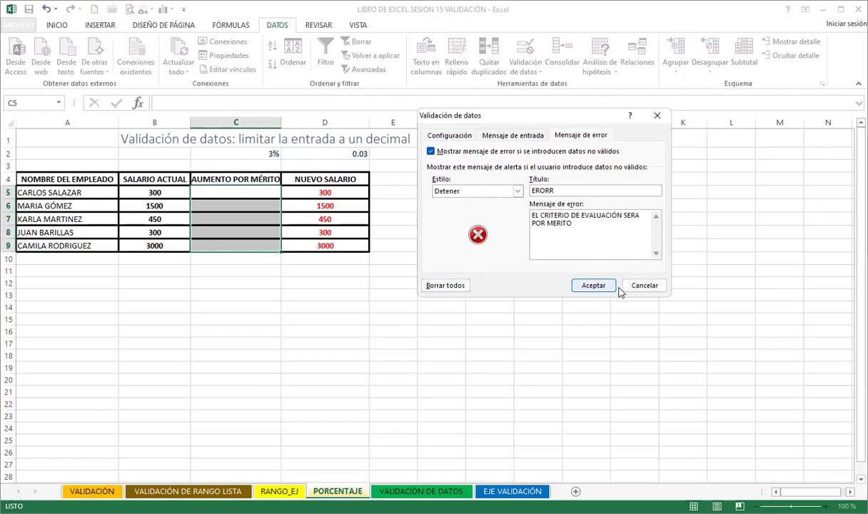
pyautogui.click(597, 287)
pyautogui.click(243, 192)
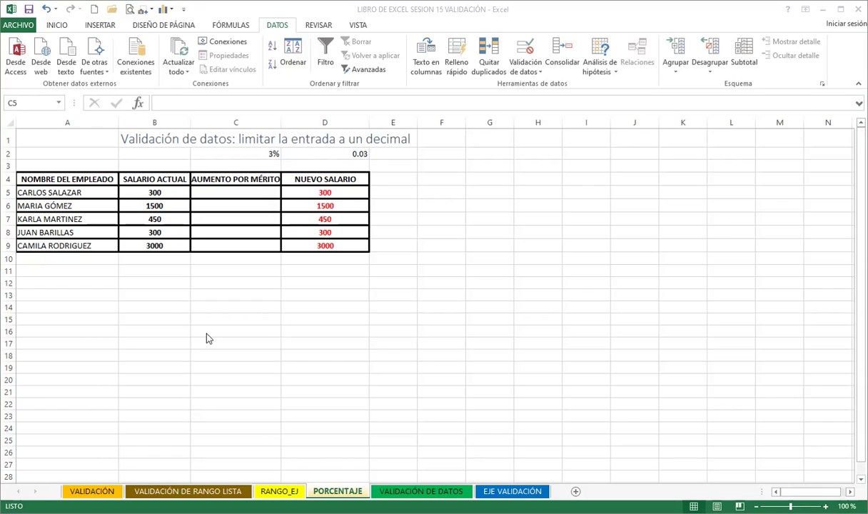
# Step: Enter merit raises 1, 2 and 0.03 in cells C5, C6 and C7
pyautogui.click(253, 191)
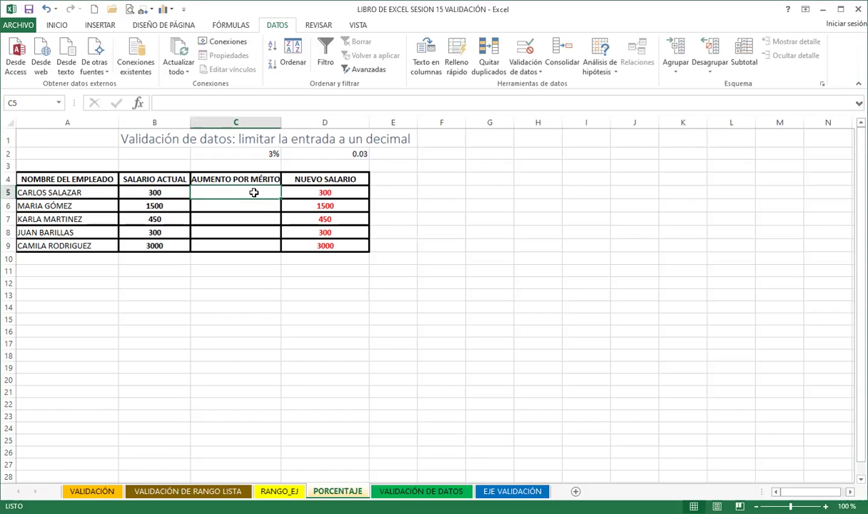
pyautogui.write('0.02')
pyautogui.press('Return')
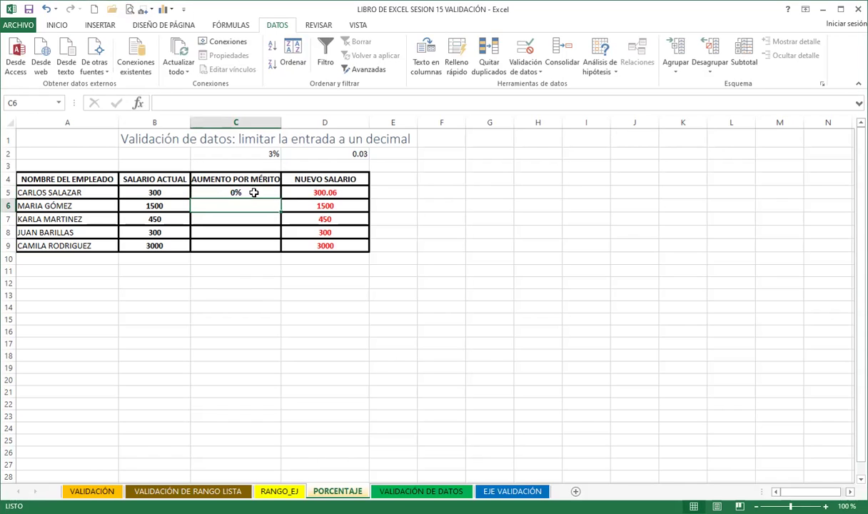
pyautogui.click(253, 192)
pyautogui.write('1')
pyautogui.press('Return')
pyautogui.write('2')
pyautogui.press('Return')
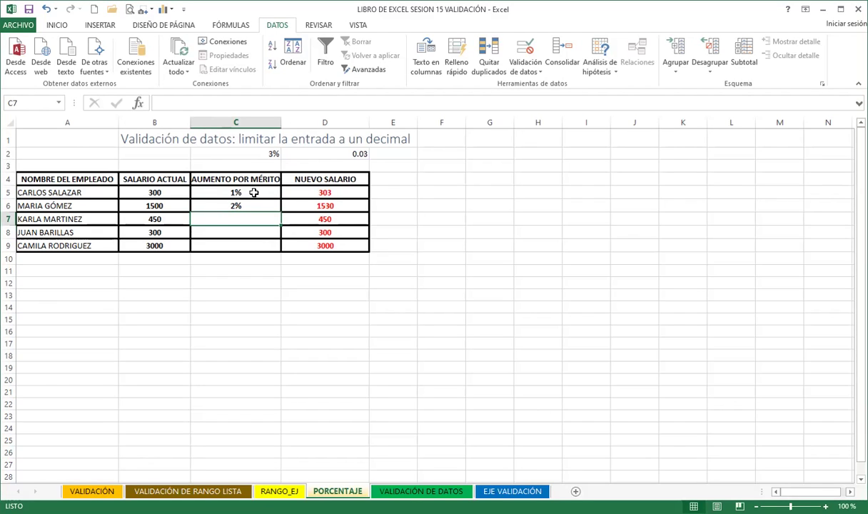
pyautogui.write('0.03')
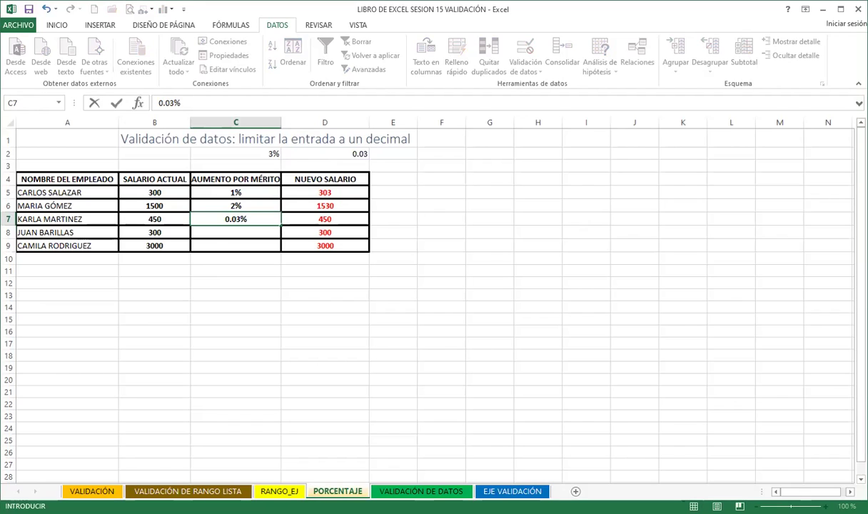
pyautogui.press('Return')
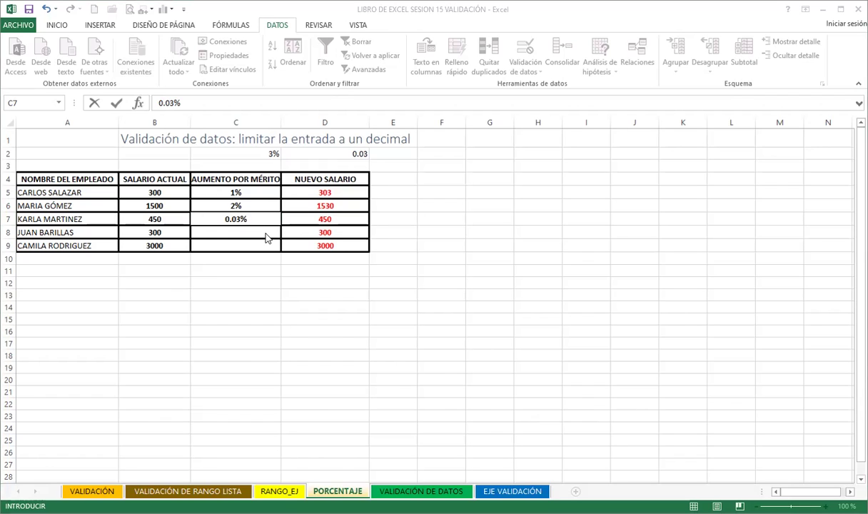
pyautogui.press('Return')
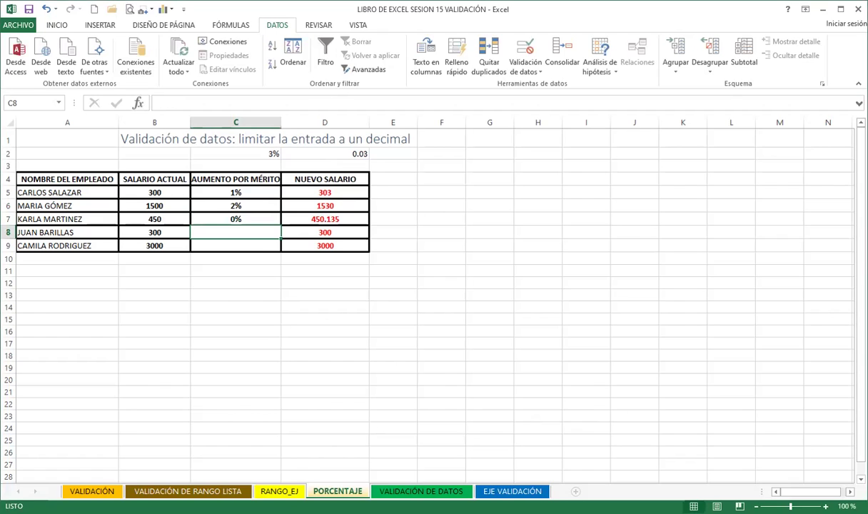
# Step: Go to the INICIO tab and review the merit values in C5:C9, checking C7
pyautogui.click(57, 25)
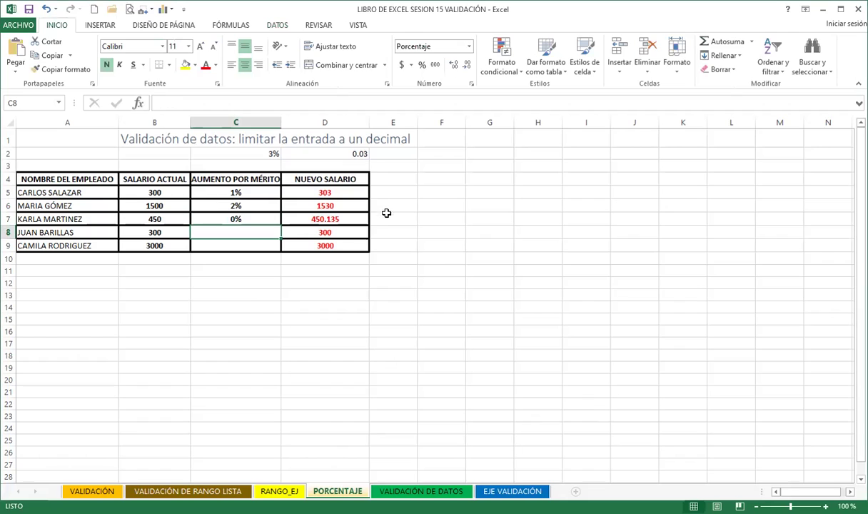
pyautogui.click(403, 295)
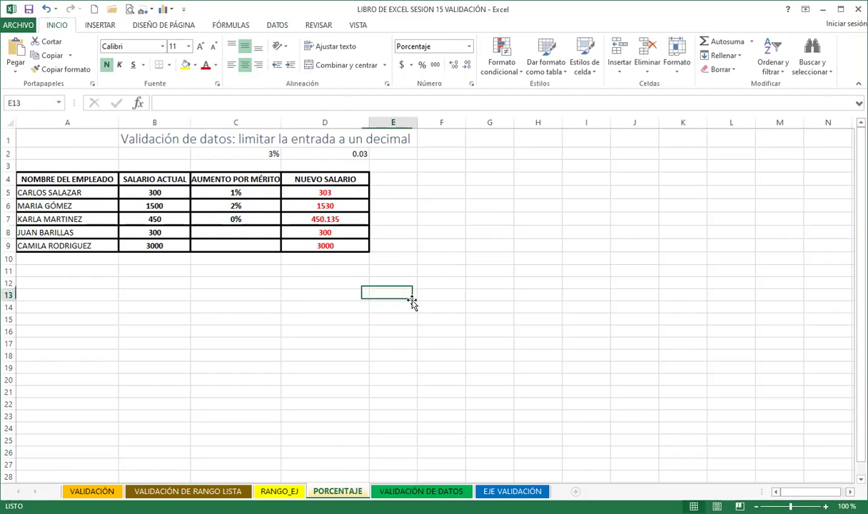
pyautogui.click(275, 275)
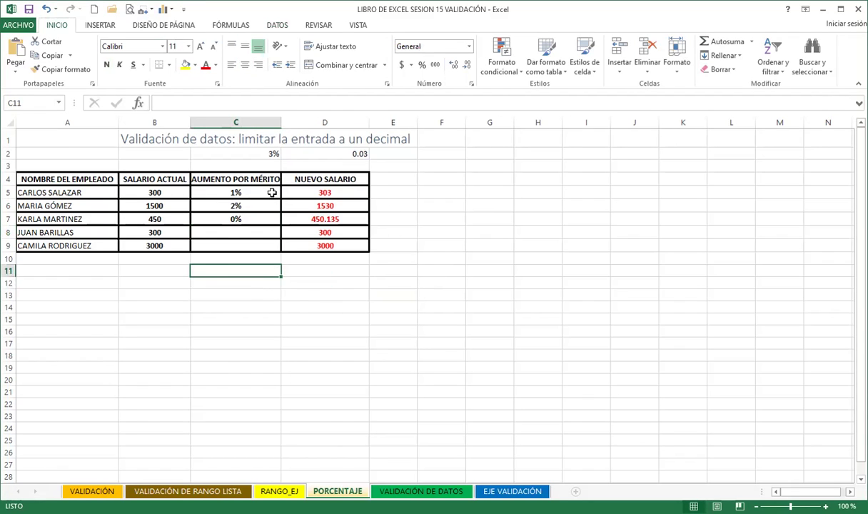
pyautogui.click(262, 192)
pyautogui.moveTo(262, 193); pyautogui.dragTo(261, 244)
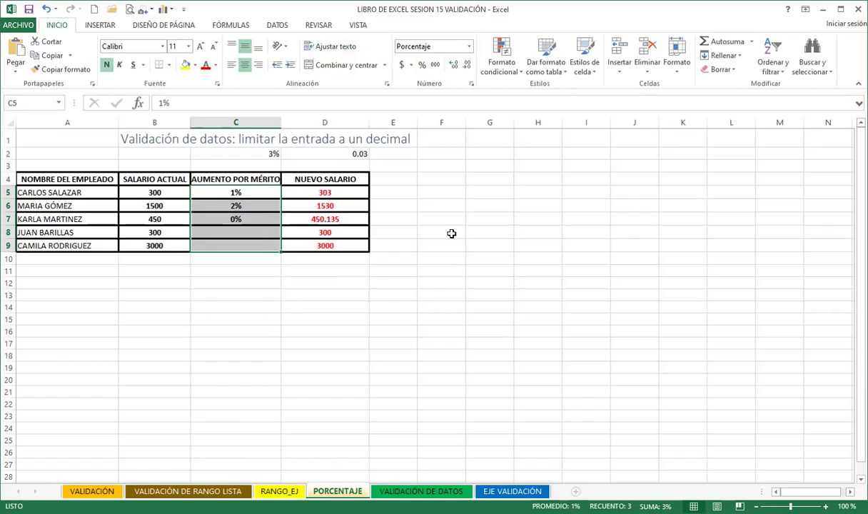
pyautogui.click(264, 219)
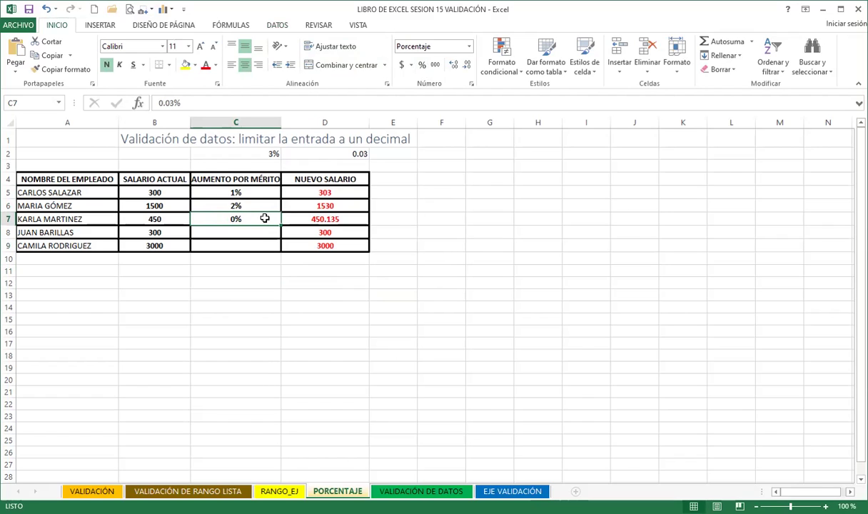
pyautogui.click(239, 233)
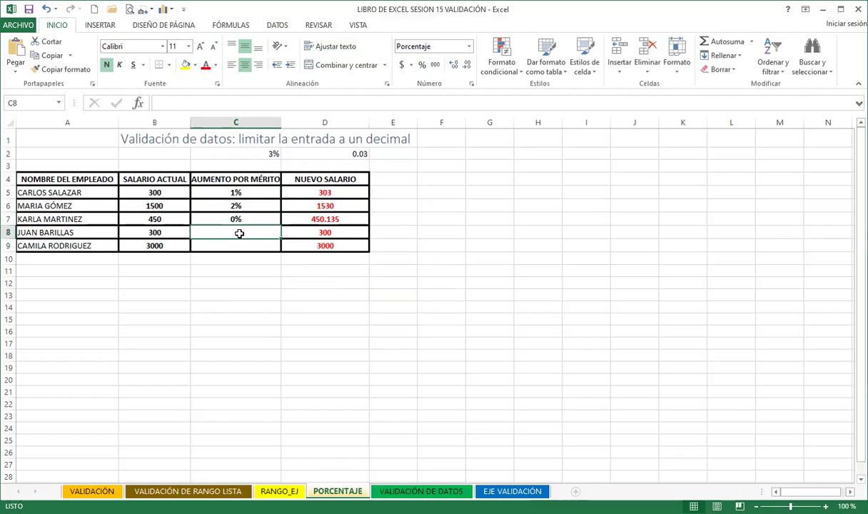
pyautogui.write('4')
pyautogui.press('Return')
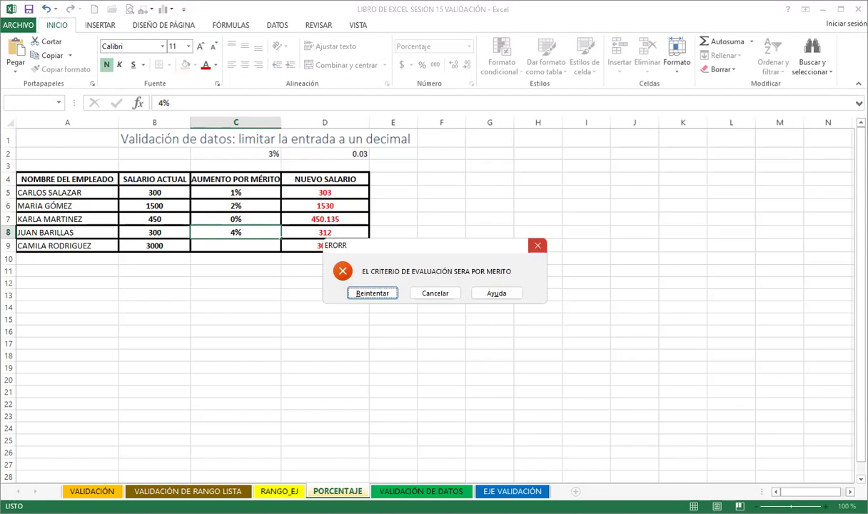
pyautogui.press('Escape')
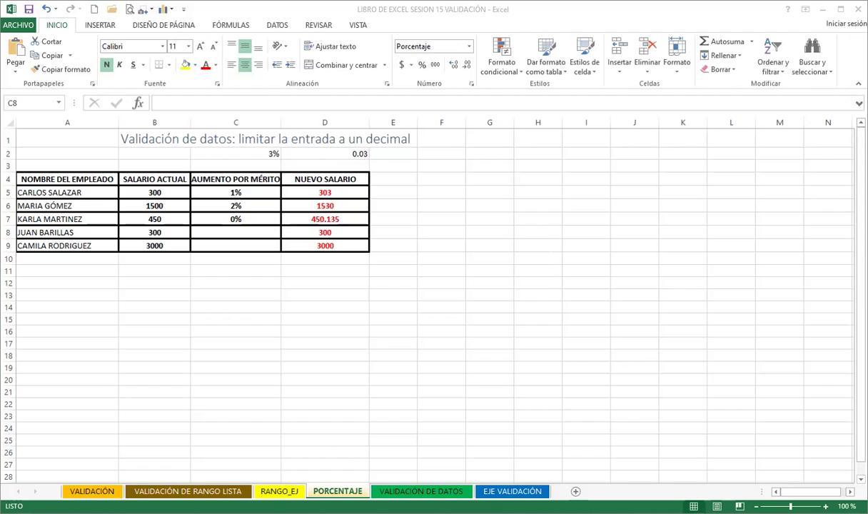
pyautogui.click(490, 271)
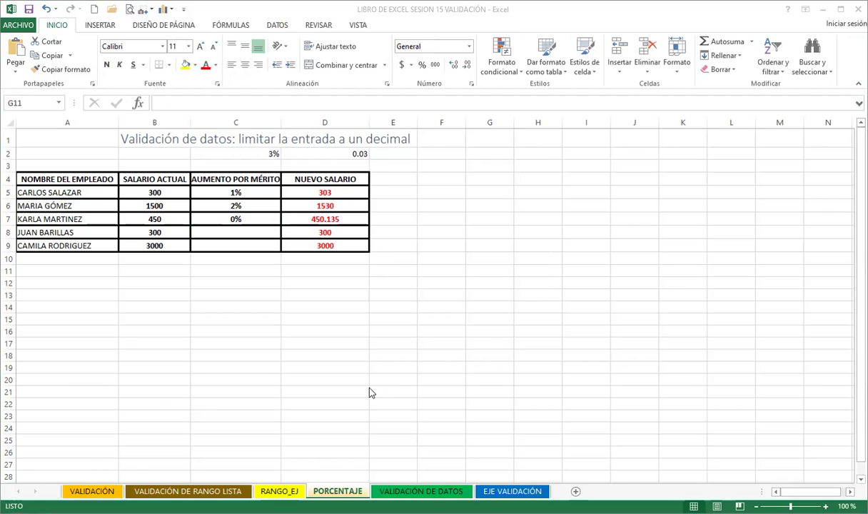
pyautogui.click(257, 237)
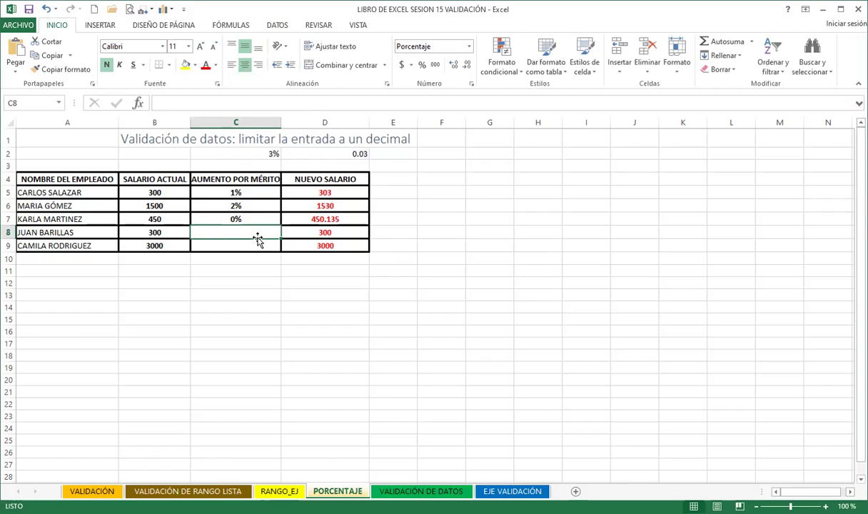
pyautogui.click(342, 193)
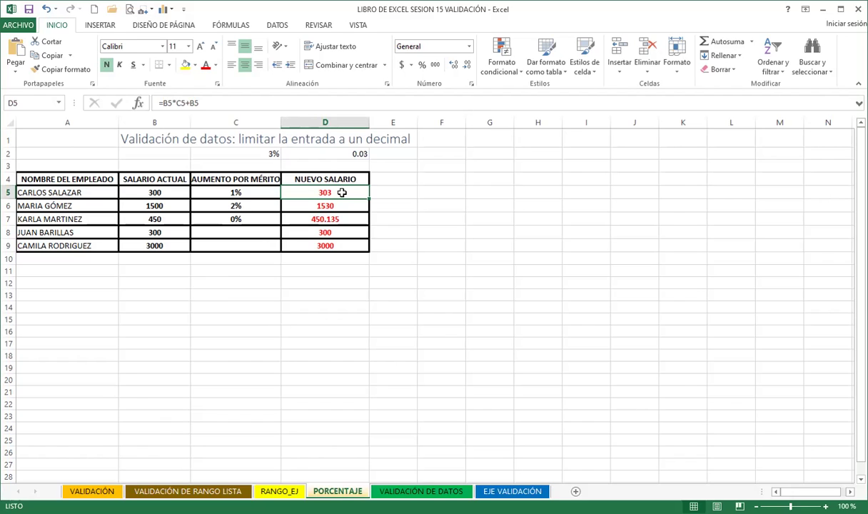
# Step: Change C5's merit raise to 3, making the new salary 309
pyautogui.click(246, 192)
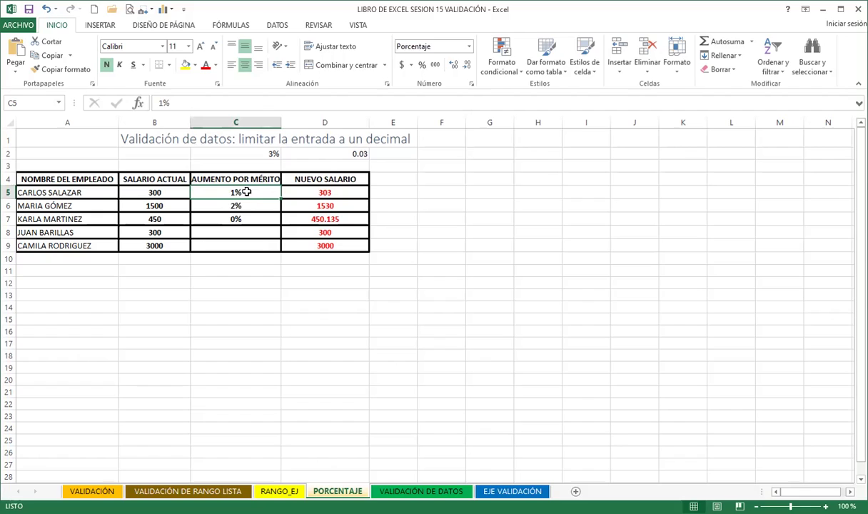
pyautogui.write('3')
pyautogui.press('Return')
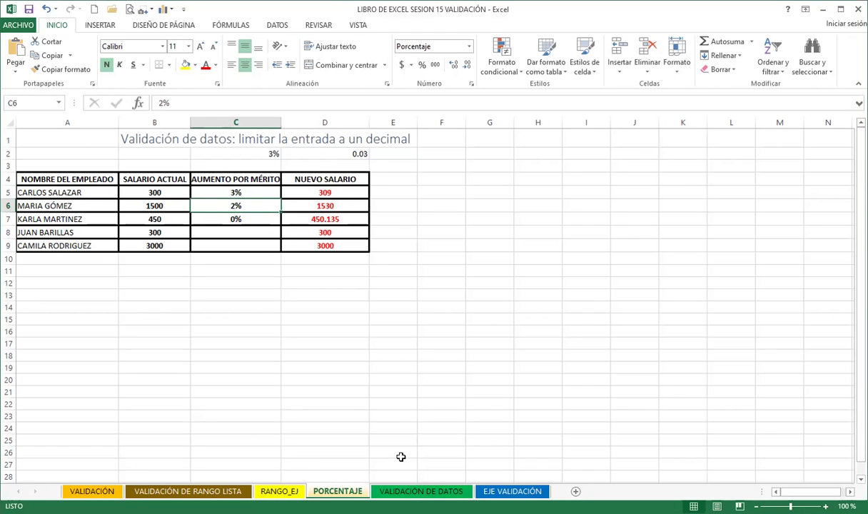
# Step: Open the VALIDACIÓN DE DATOS sheet and adjust the EN PRODUCTO copy picture's position
pyautogui.click(423, 491)
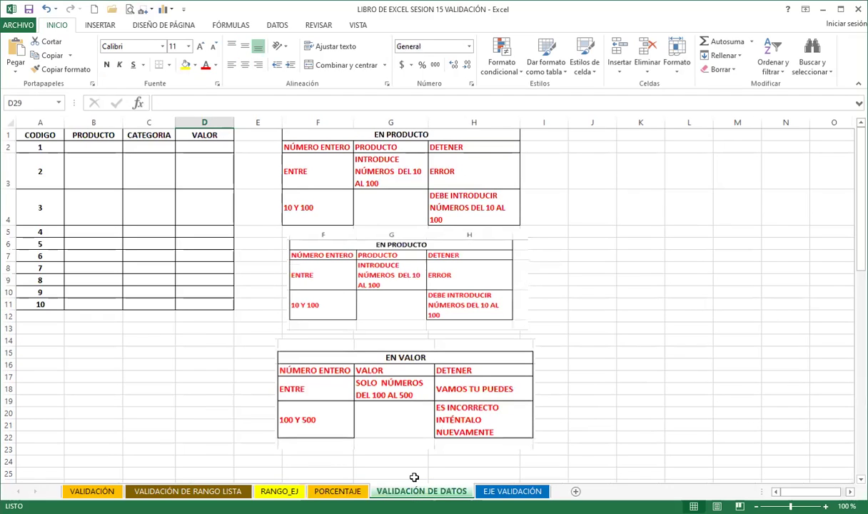
pyautogui.click(92, 172)
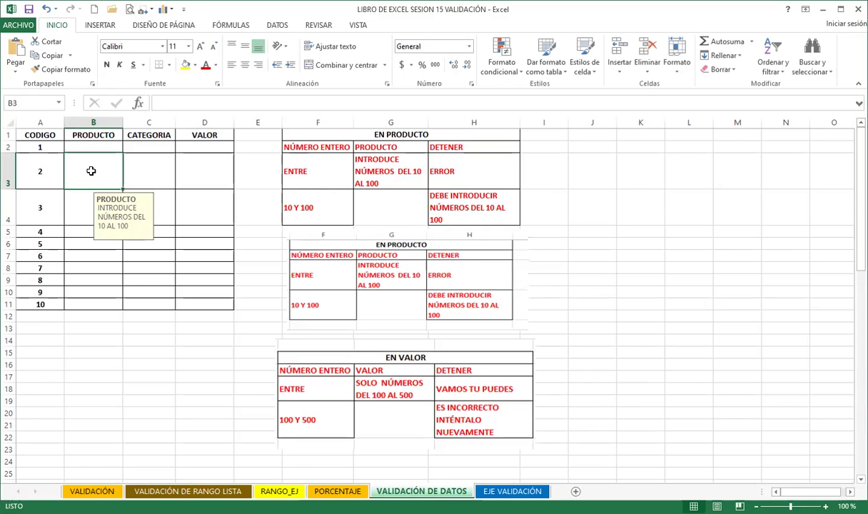
pyautogui.moveTo(413, 251)
pyautogui.mouseDown()
pyautogui.moveTo(425, 282)
pyautogui.moveTo(413, 265)
pyautogui.mouseUp()
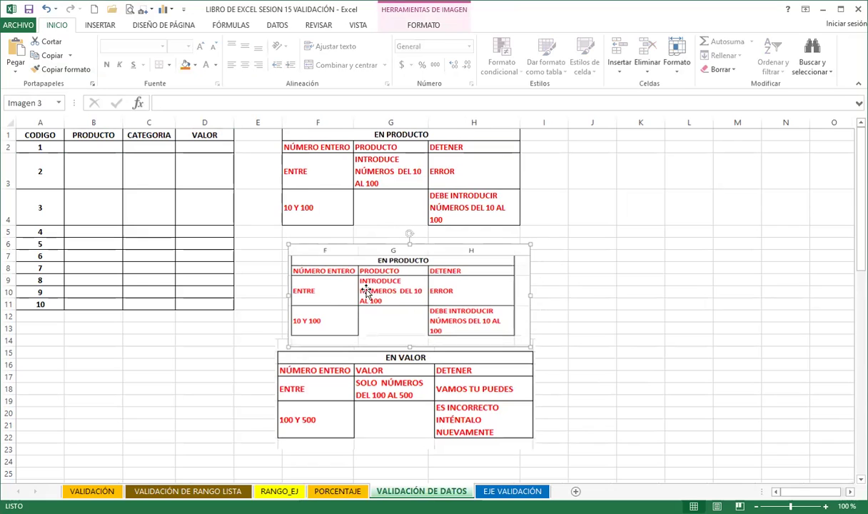
pyautogui.moveTo(339, 285); pyautogui.dragTo(338, 273)
pyautogui.click(382, 171)
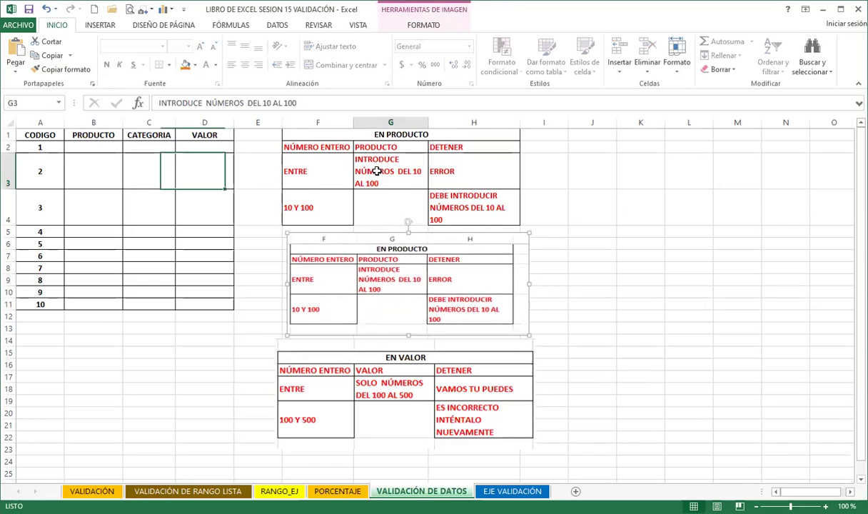
pyautogui.click(364, 247)
pyautogui.click(355, 386)
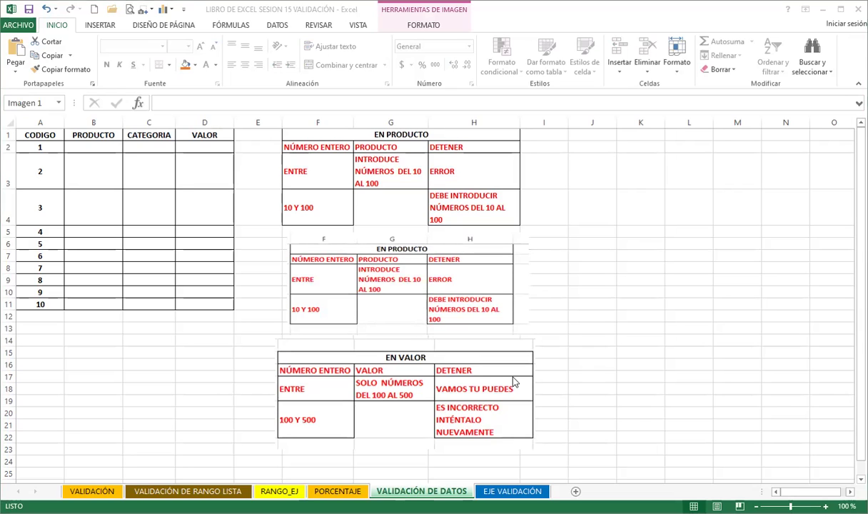
# Step: Move the EN PRODUCTO copy and EN VALOR pictures right, then select VALOR cells D2:D11
pyautogui.moveTo(413, 283); pyautogui.dragTo(500, 278)
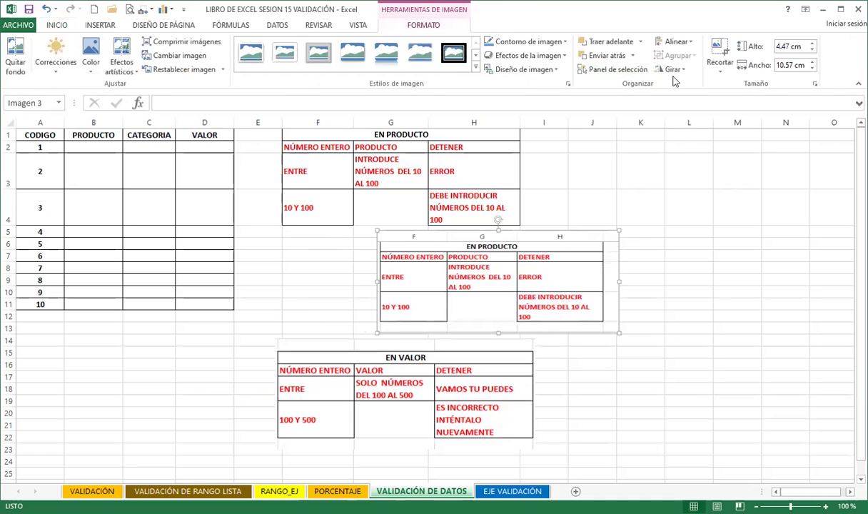
pyautogui.click(719, 51)
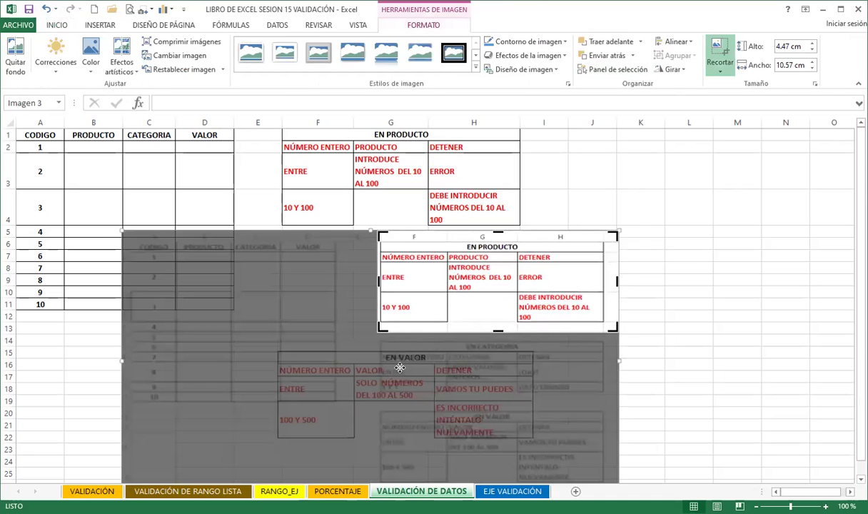
pyautogui.click(676, 297)
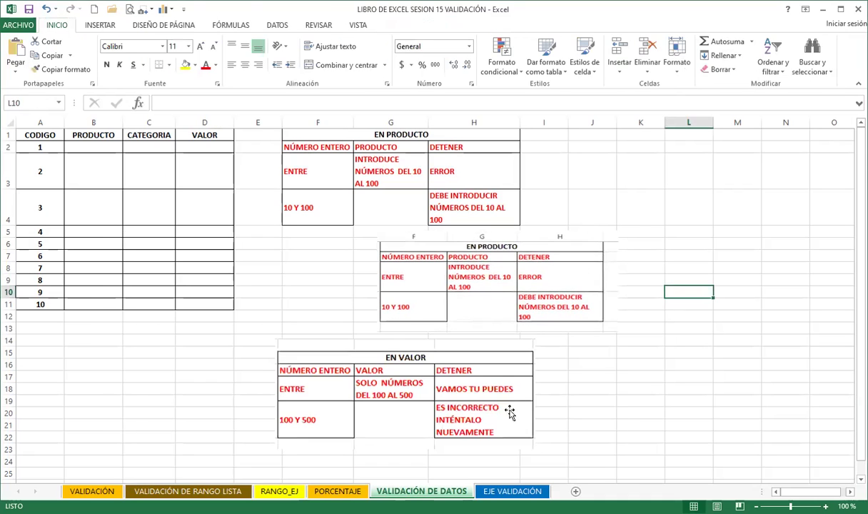
pyautogui.click(396, 396)
pyautogui.click(720, 49)
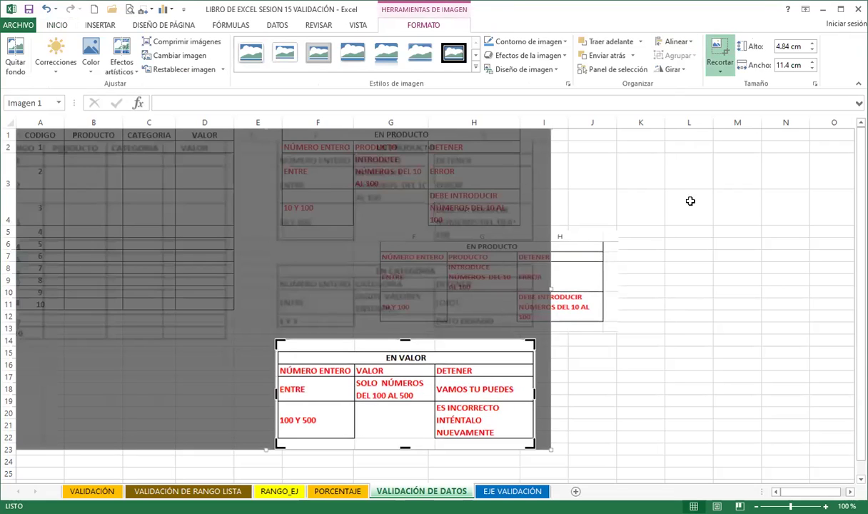
pyautogui.click(690, 202)
pyautogui.moveTo(463, 378); pyautogui.dragTo(517, 370)
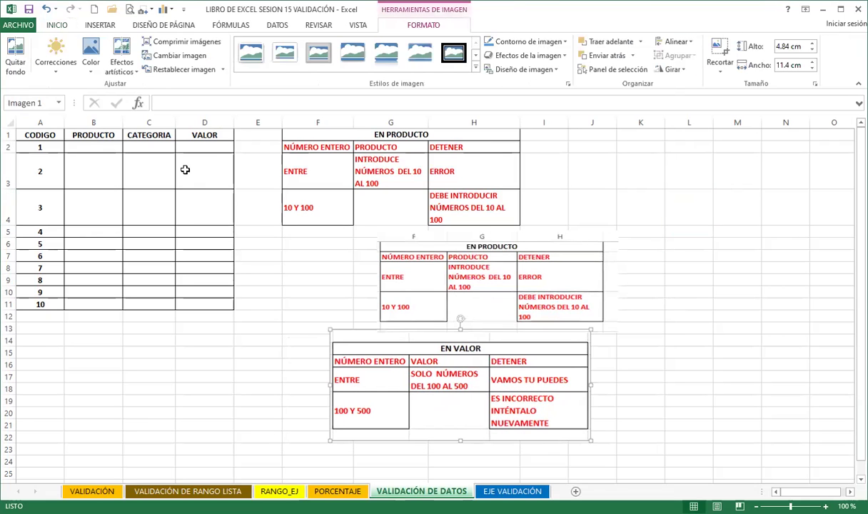
pyautogui.click(200, 149)
pyautogui.moveTo(202, 150); pyautogui.dragTo(196, 304)
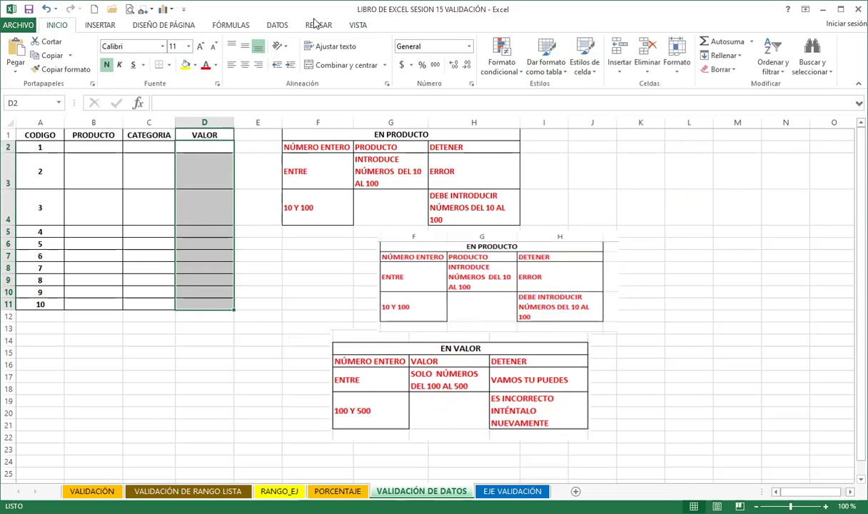
# Step: Set D2:D11 validation to allow whole numbers between 100 and 500
pyautogui.click(275, 26)
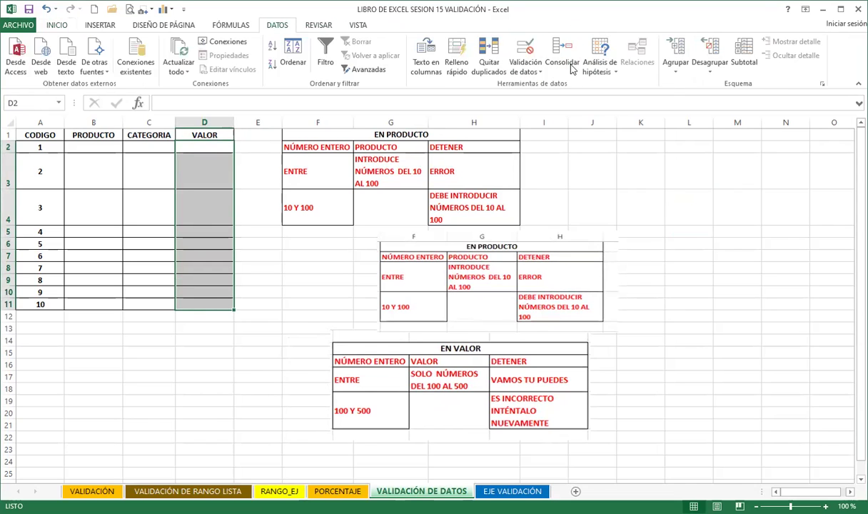
pyautogui.click(526, 48)
pyautogui.moveTo(546, 120); pyautogui.dragTo(650, 133)
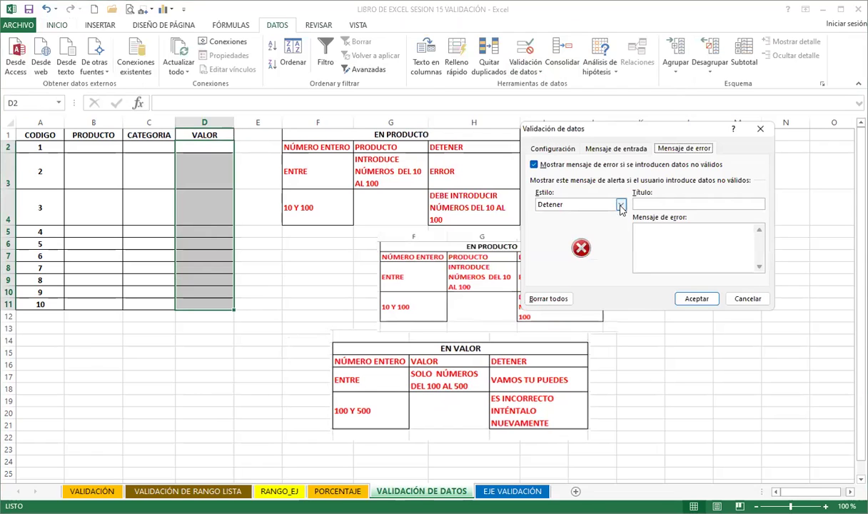
pyautogui.click(621, 204)
pyautogui.click(561, 149)
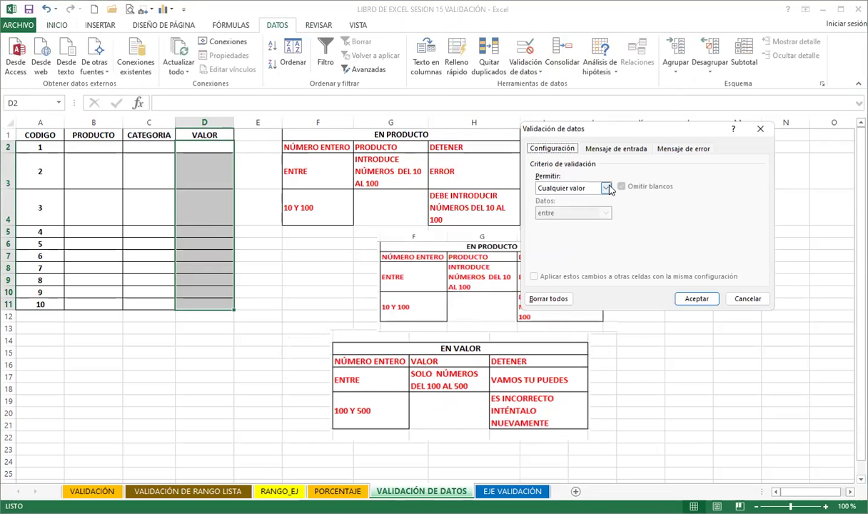
pyautogui.click(609, 188)
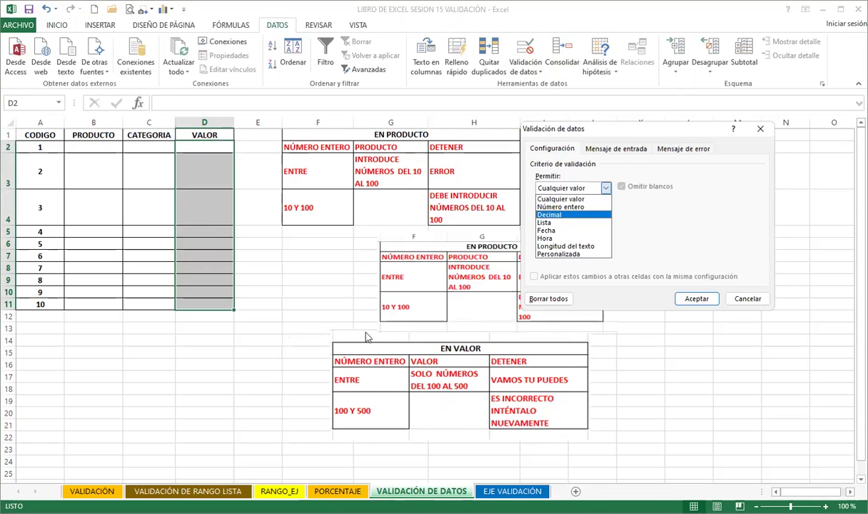
pyautogui.click(563, 207)
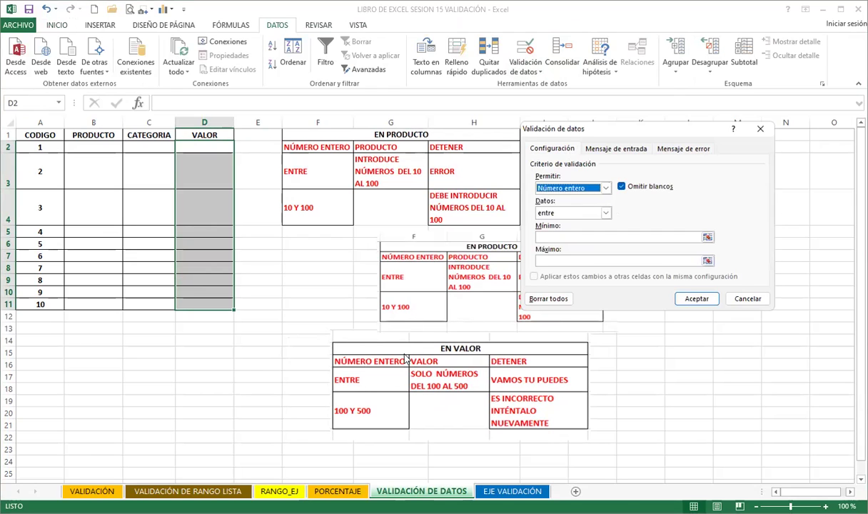
pyautogui.click(557, 238)
pyautogui.write('100')
pyautogui.press('Tab')
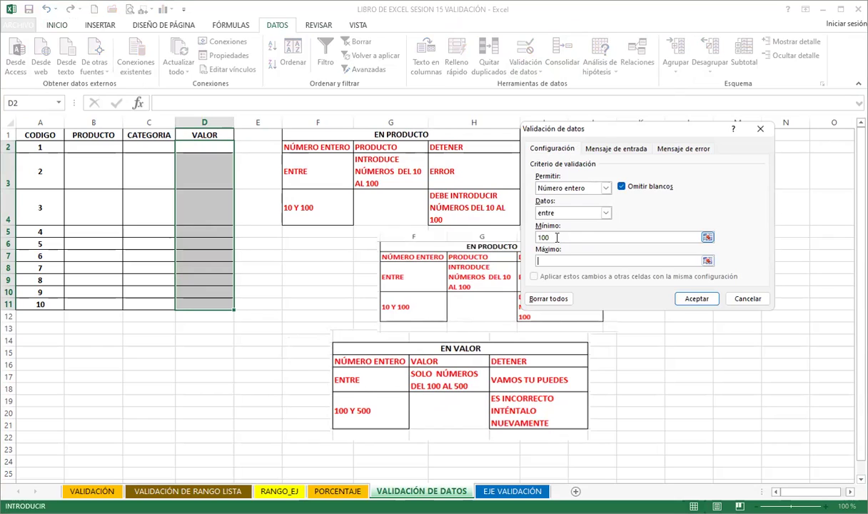
pyautogui.write('500')
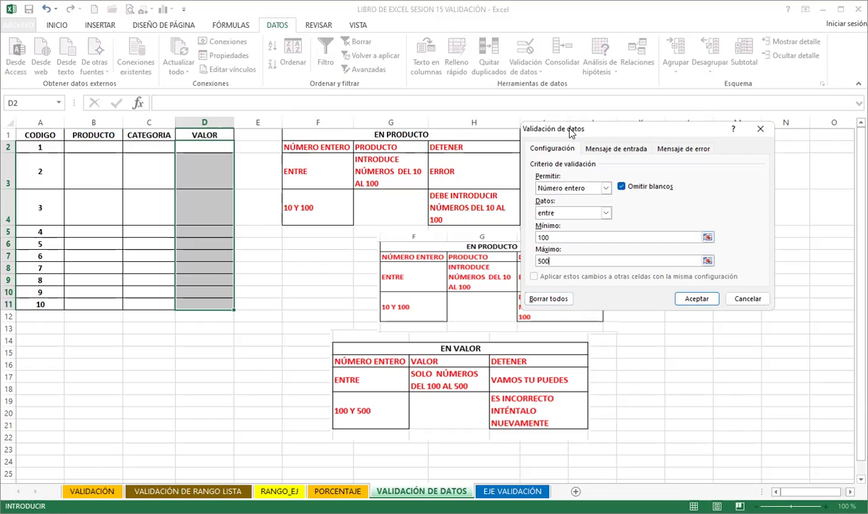
# Step: Add an input message titled VALOR reading 'SOLO NÚMEROS DEL 100 AL 500'
pyautogui.click(603, 148)
pyautogui.click(562, 202)
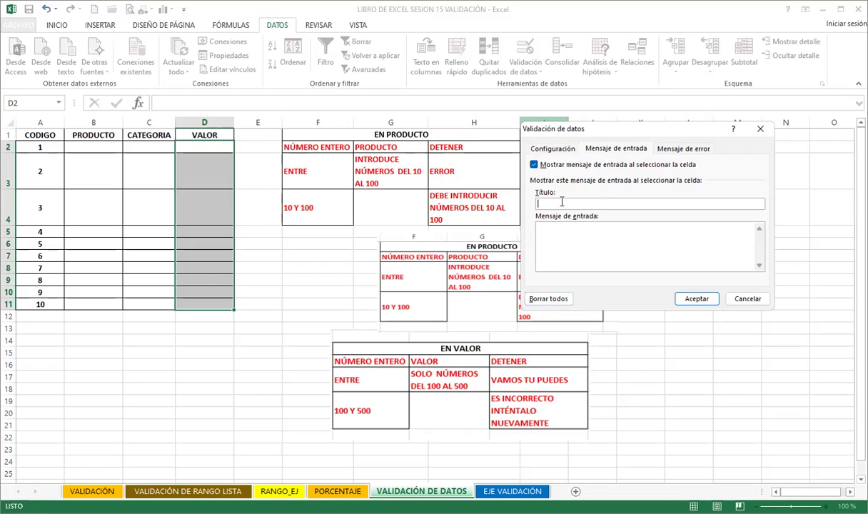
pyautogui.write('VALOR')
pyautogui.press('Tab')
pyautogui.write('SOLO NÚMEROS DEL 100')
pyautogui.write(' AL 500')
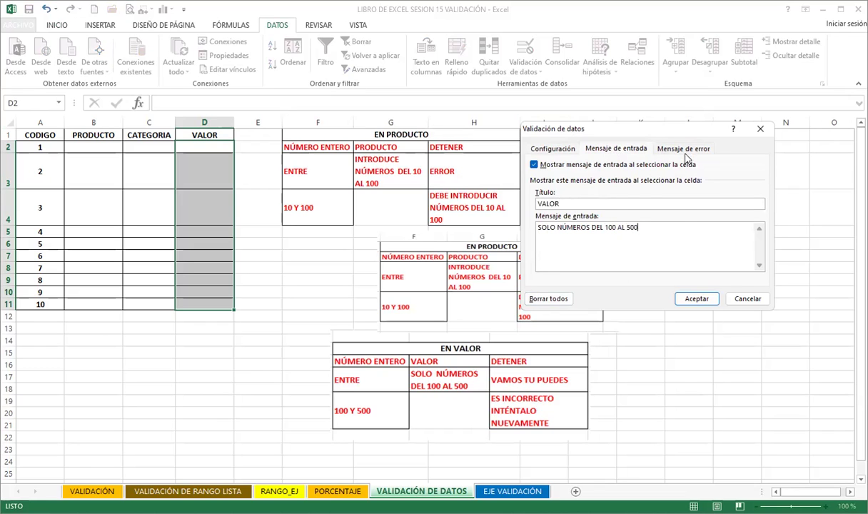
# Step: Title the error alert VAMOS TU PUEDES with message 'ES INCORRECTO INTÉNTARLO NUEVAMENTE'
pyautogui.click(684, 149)
pyautogui.click(651, 205)
pyautogui.write('DETENER')
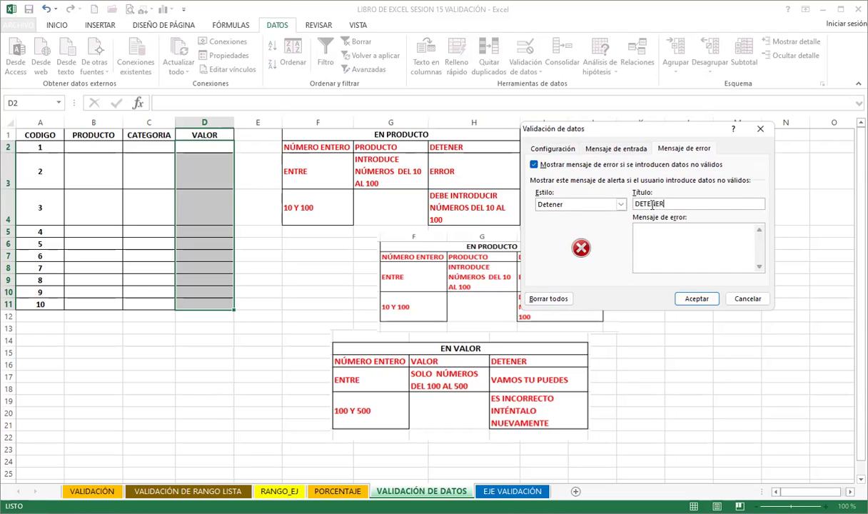
pyautogui.press('Tab')
pyautogui.moveTo(685, 202); pyautogui.dragTo(506, 205)
pyautogui.write('VAMOS TU PUEDES')
pyautogui.press('Tab')
pyautogui.write('ES INCORRECTO ')
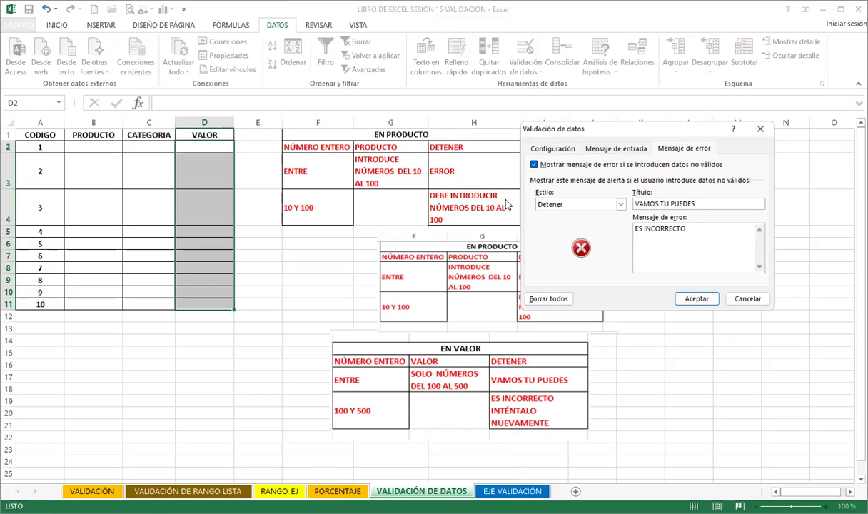
pyautogui.write('INTÉNTARLO')
pyautogui.write('NUEVAMENTE')
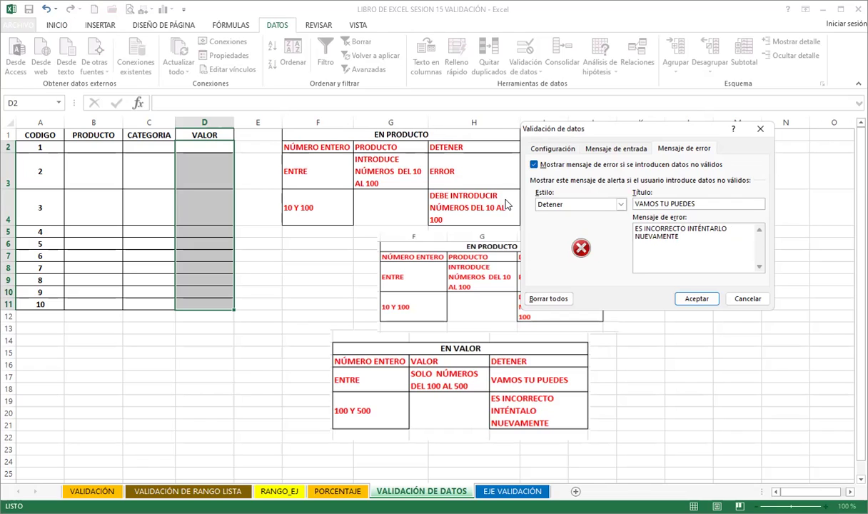
# Step: Apply the VALOR validation and check the input prompt on cells D3 and D2
pyautogui.click(697, 298)
pyautogui.click(193, 165)
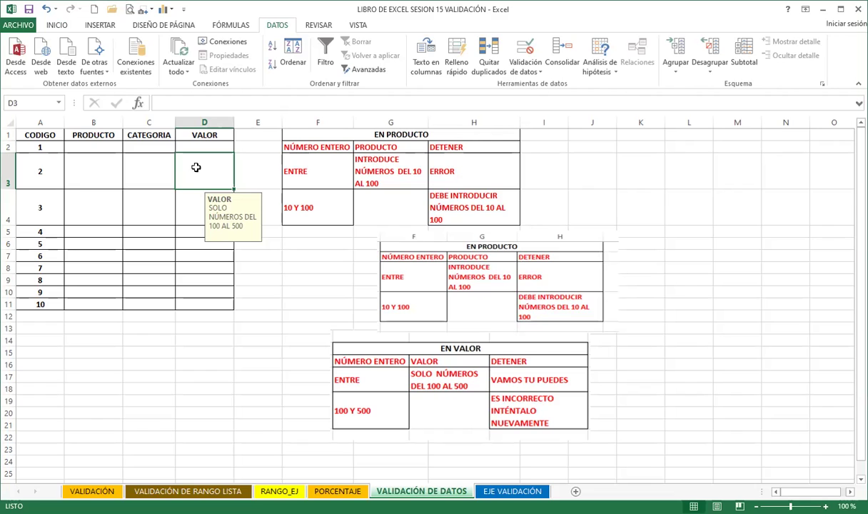
pyautogui.click(193, 146)
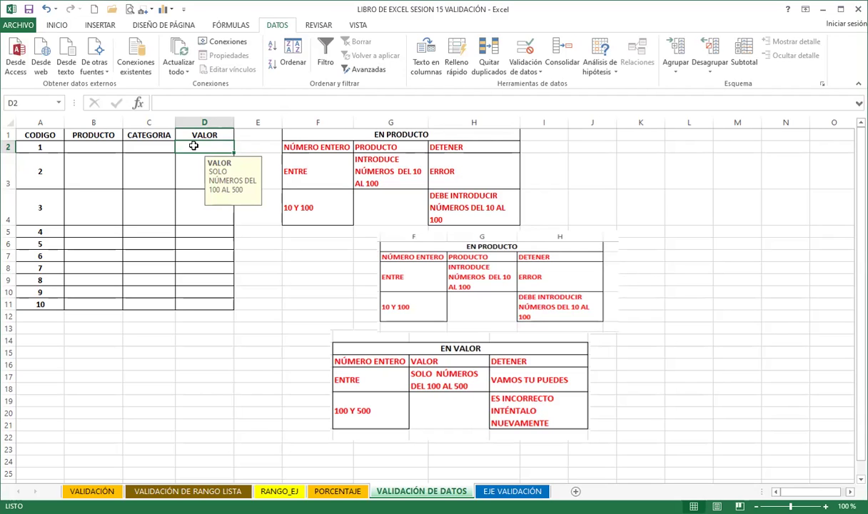
# Step: Enter 100 in D2 and 500 in D3, both accepted by the VALOR rule
pyautogui.write('100')
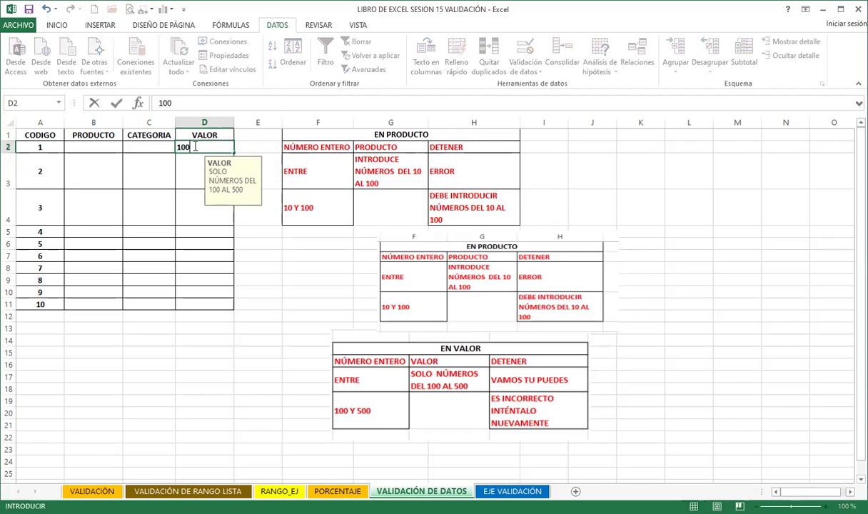
pyautogui.press('Return')
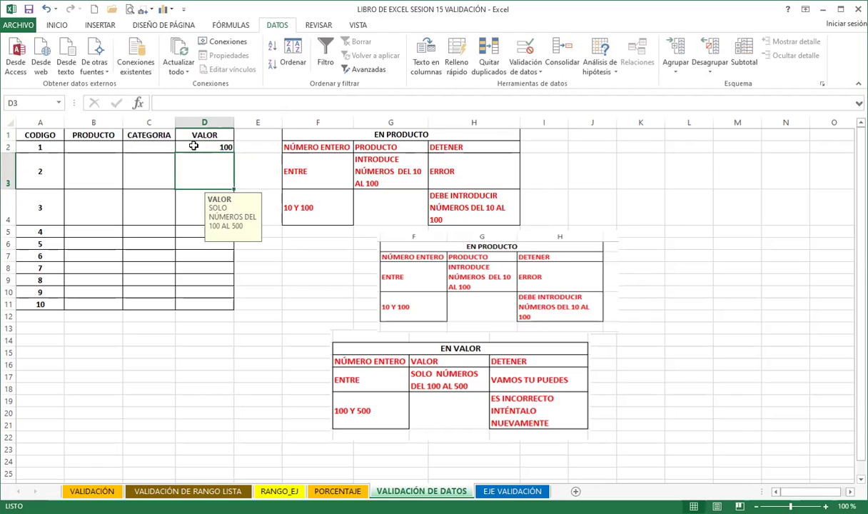
pyautogui.write('1')
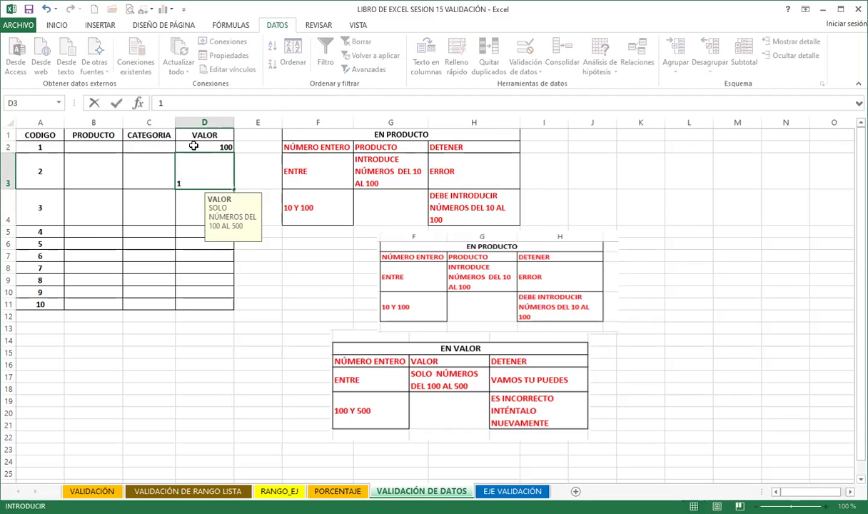
pyautogui.press('BackSpace')
pyautogui.write('500')
pyautogui.press('Return')
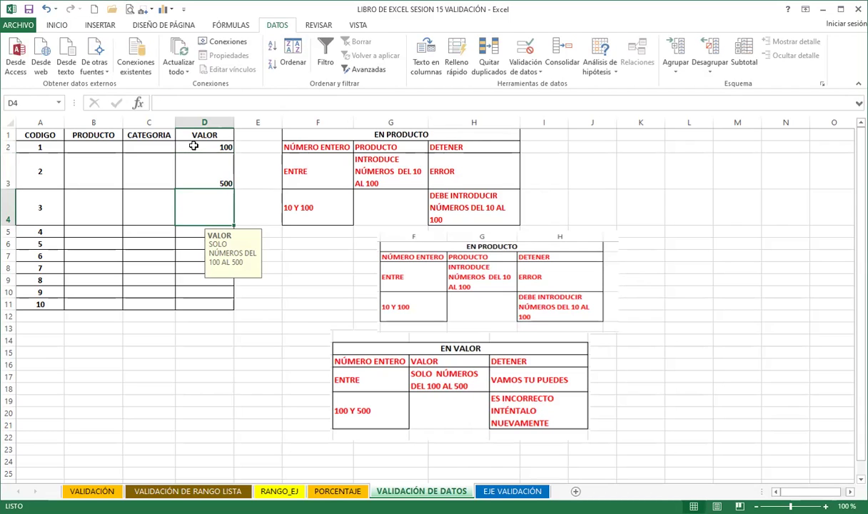
# Step: Try 90 and then 99 in D4, retry after each rejection, and clear D4
pyautogui.write('90')
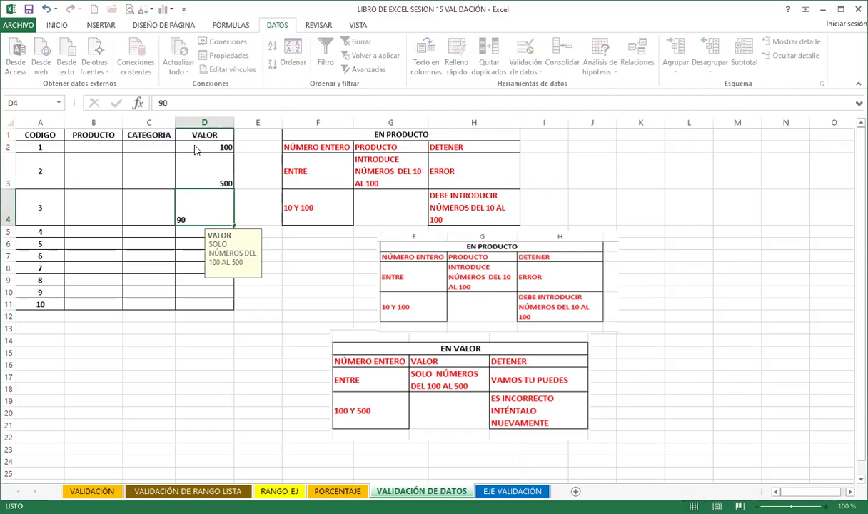
pyautogui.press('Return')
pyautogui.press('Return')
pyautogui.press('BackSpace')
pyautogui.write('9')
pyautogui.press('Return')
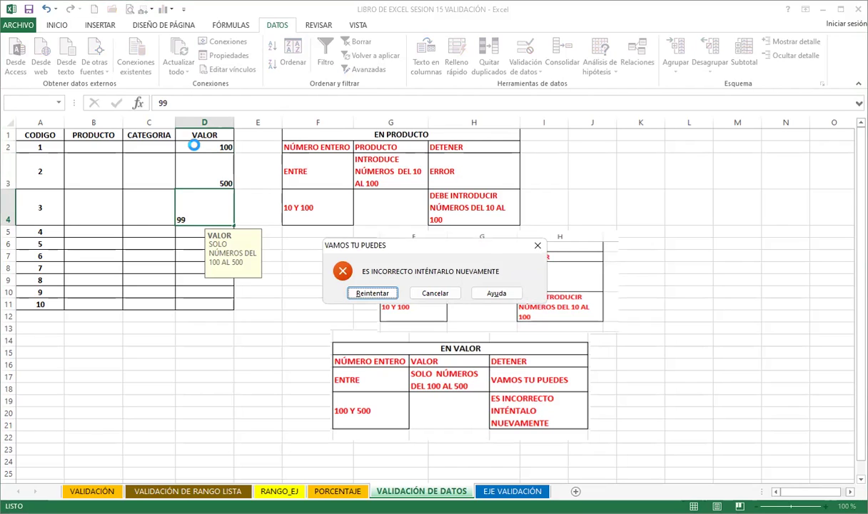
pyautogui.press('Return')
pyautogui.press('BackSpace')
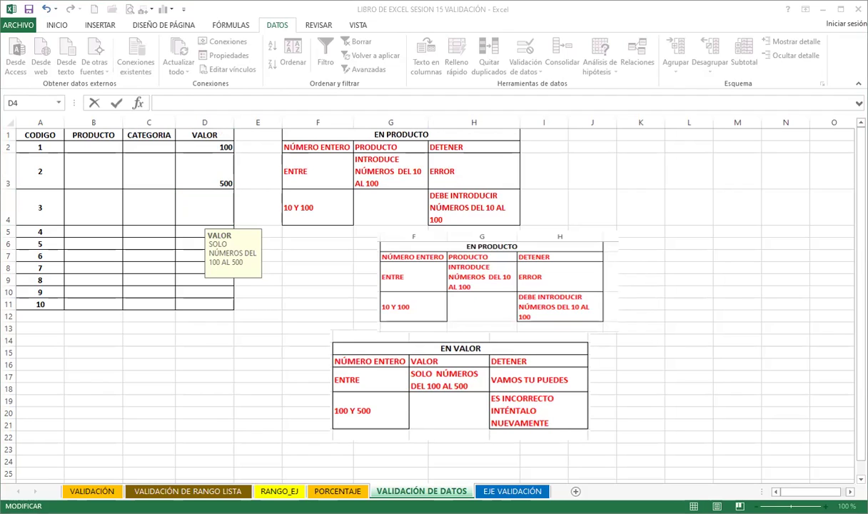
pyautogui.click(267, 292)
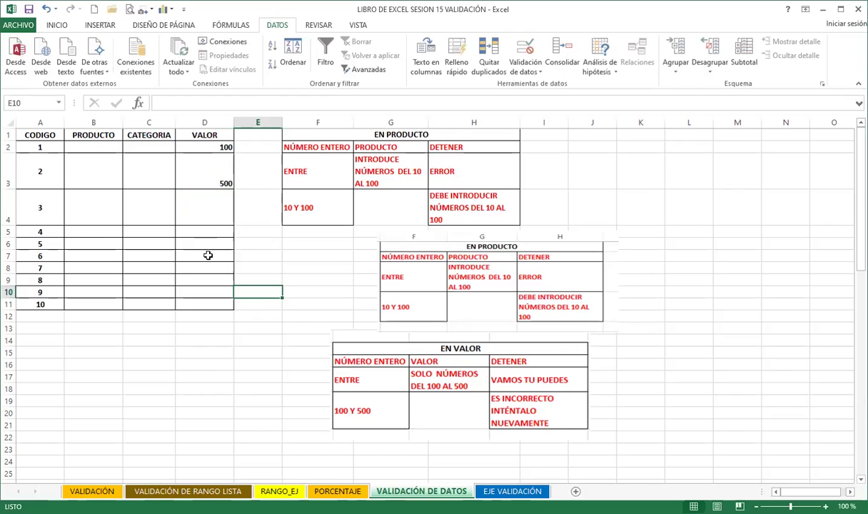
pyautogui.moveTo(203, 145); pyautogui.dragTo(200, 305)
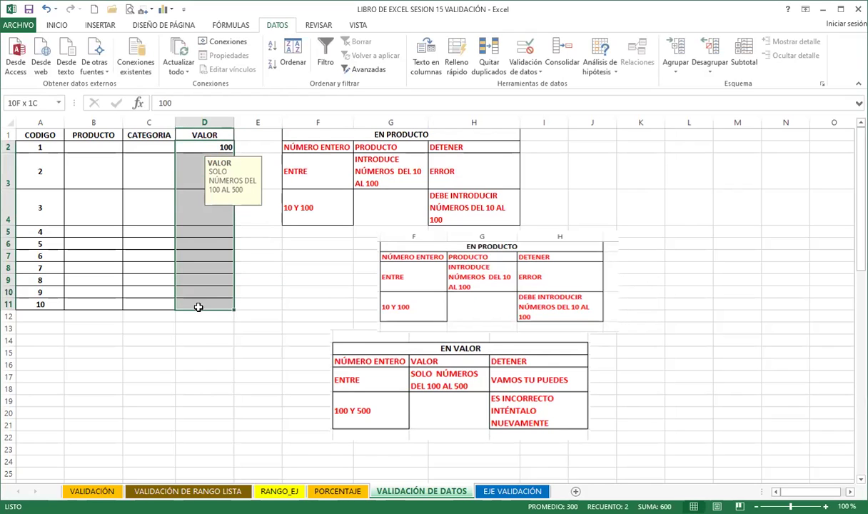
pyautogui.click(525, 52)
pyautogui.click(544, 149)
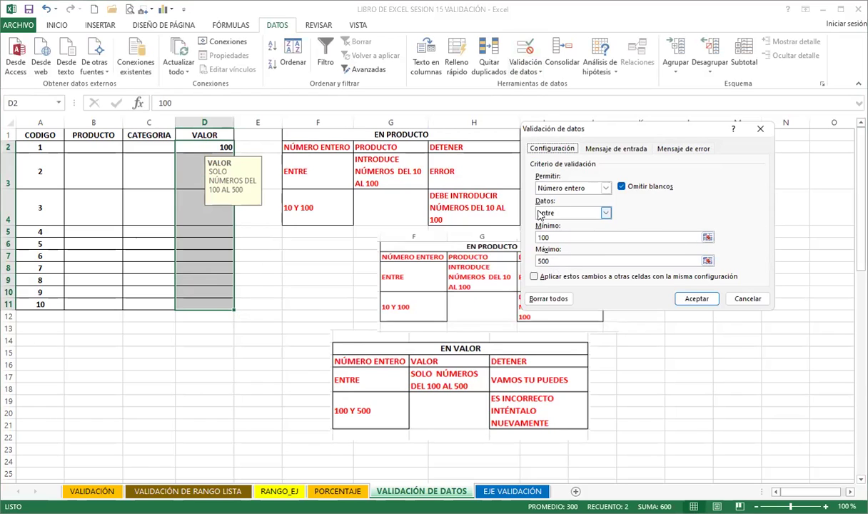
pyautogui.click(605, 213)
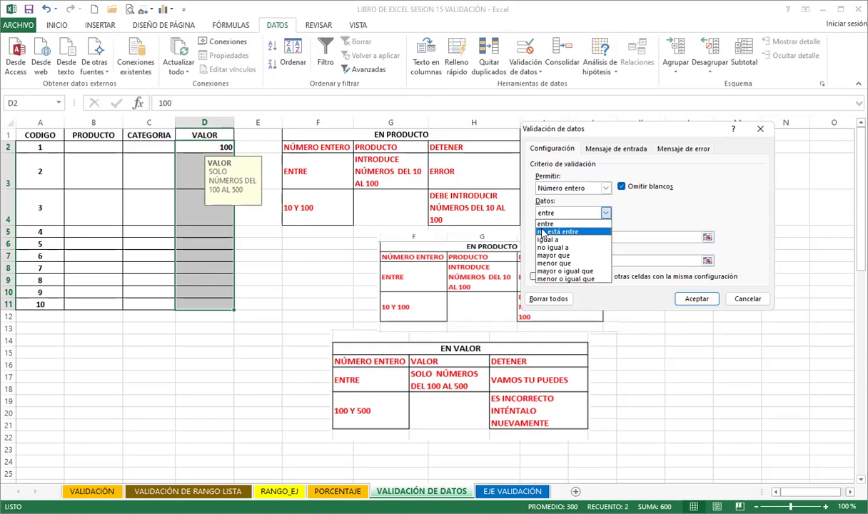
pyautogui.click(569, 233)
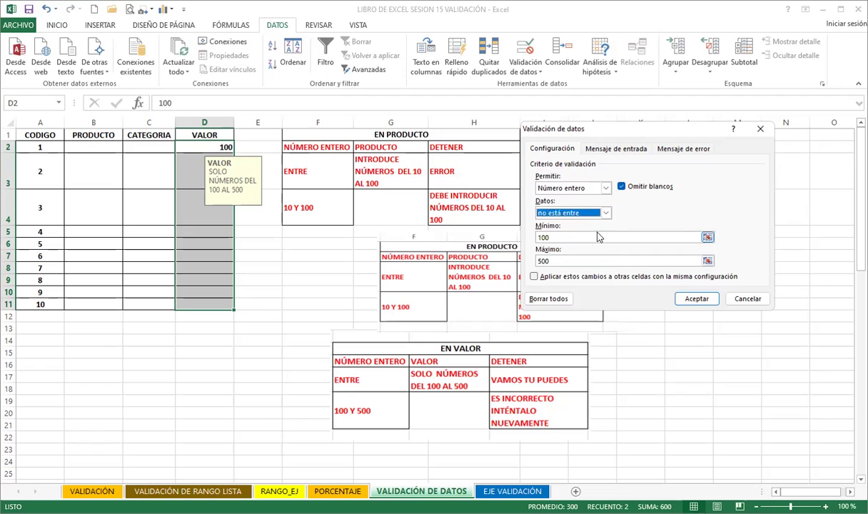
pyautogui.click(605, 213)
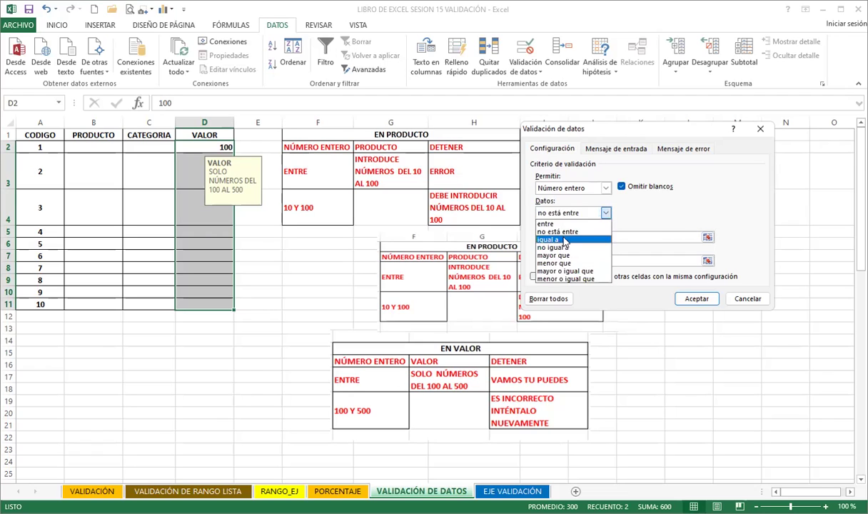
pyautogui.click(558, 248)
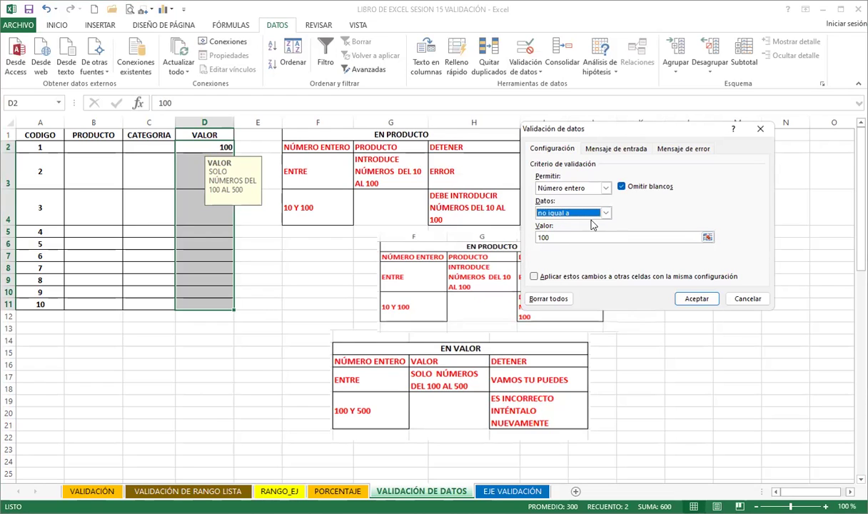
pyautogui.click(578, 212)
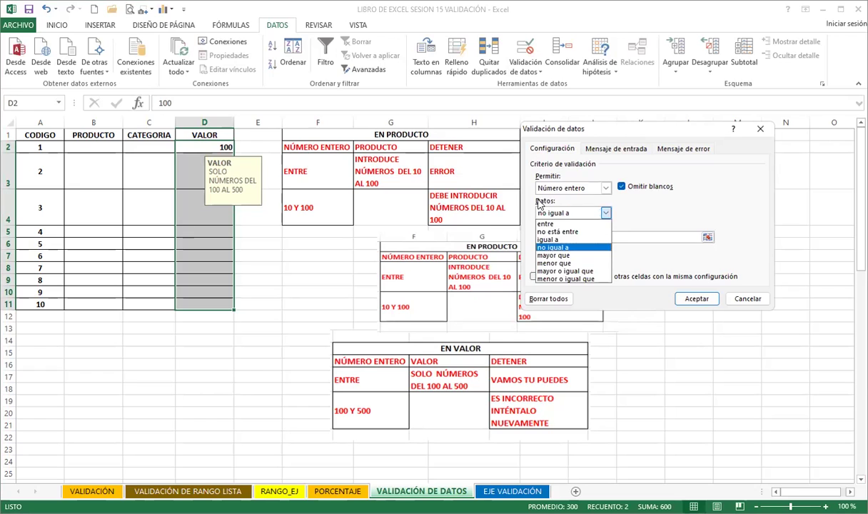
pyautogui.click(661, 220)
pyautogui.click(747, 298)
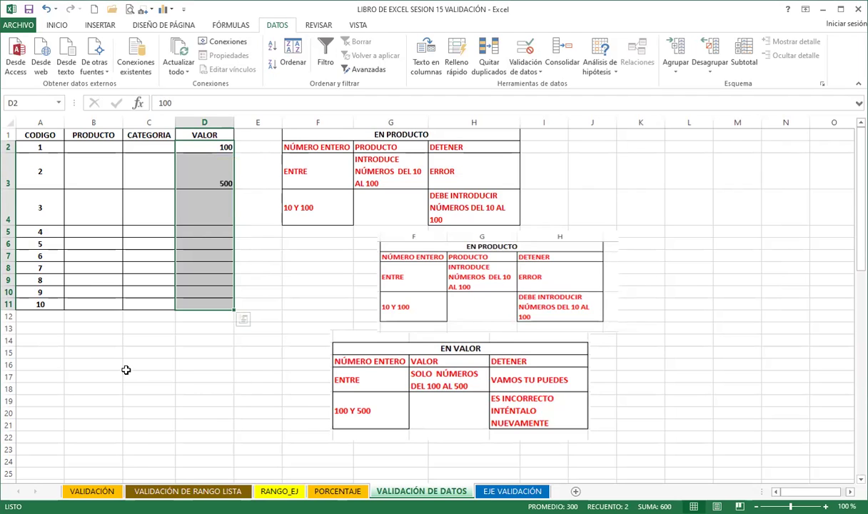
# Step: Leave the VALOR cells and move to the EJE VALIDACIÓN sheet with the PROD 1–12 table
pyautogui.click(135, 376)
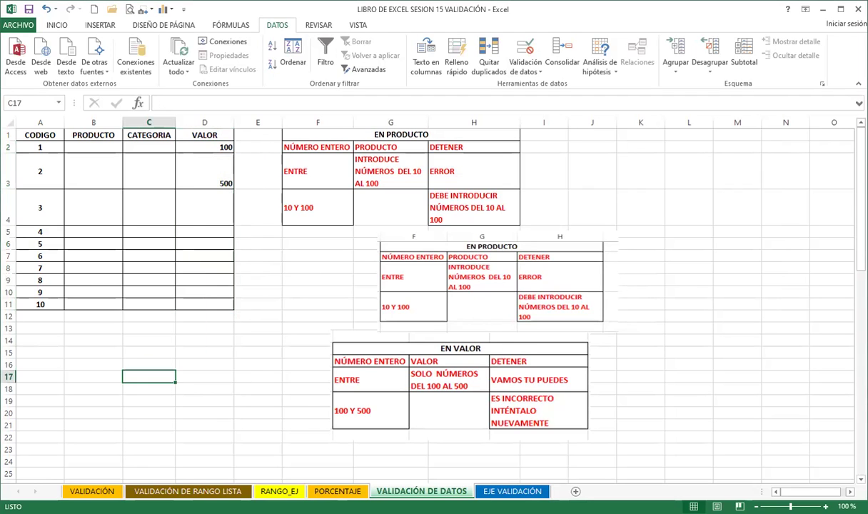
pyautogui.press('Down')
pyautogui.press('Down')
pyautogui.press('Down')
pyautogui.press('Right')
pyautogui.press('Right')
pyautogui.press('Right')
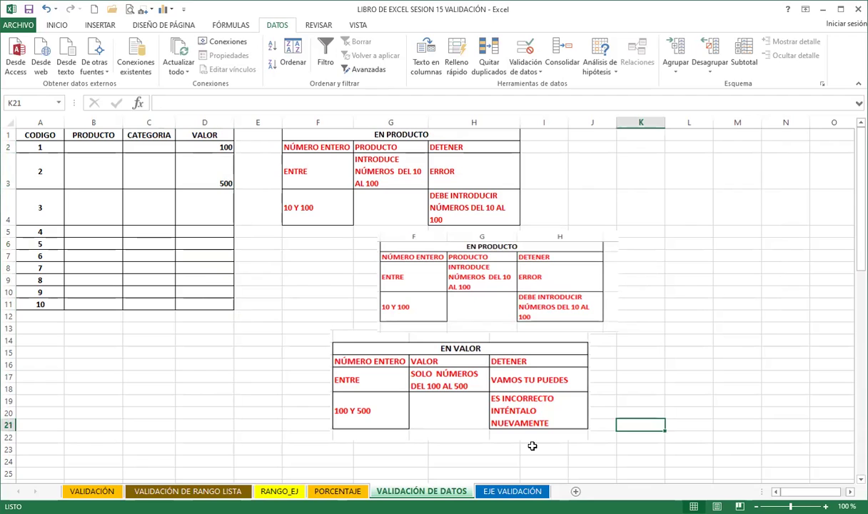
pyautogui.click(510, 493)
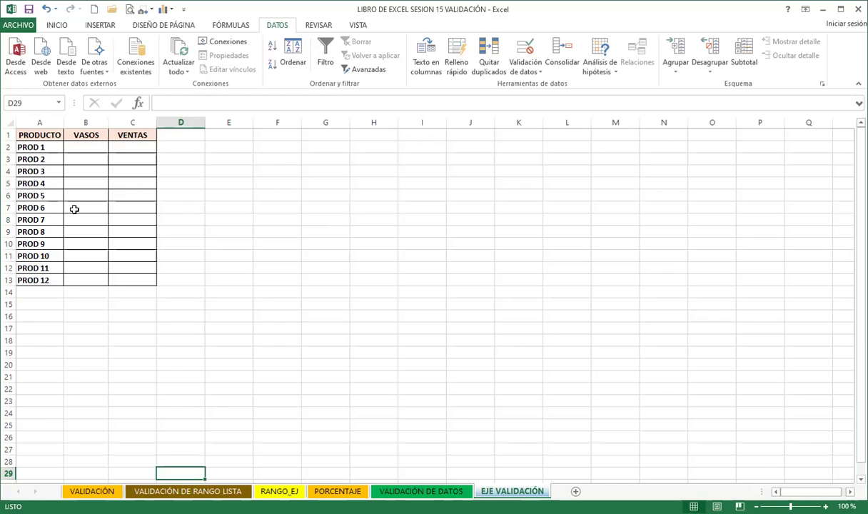
# Step: Select C2:C13 under the VENTAS header
pyautogui.moveTo(132, 147)
pyautogui.mouseDown()
pyautogui.moveTo(141, 214)
pyautogui.moveTo(131, 283)
pyautogui.mouseUp()
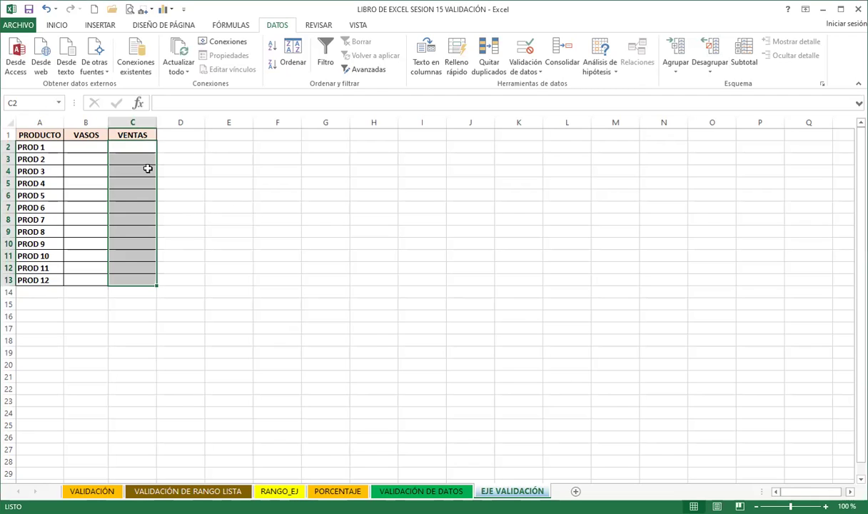
# Step: Open Data Validation for the VENTAS cells and set Permitir to Personalizada
pyautogui.click(526, 49)
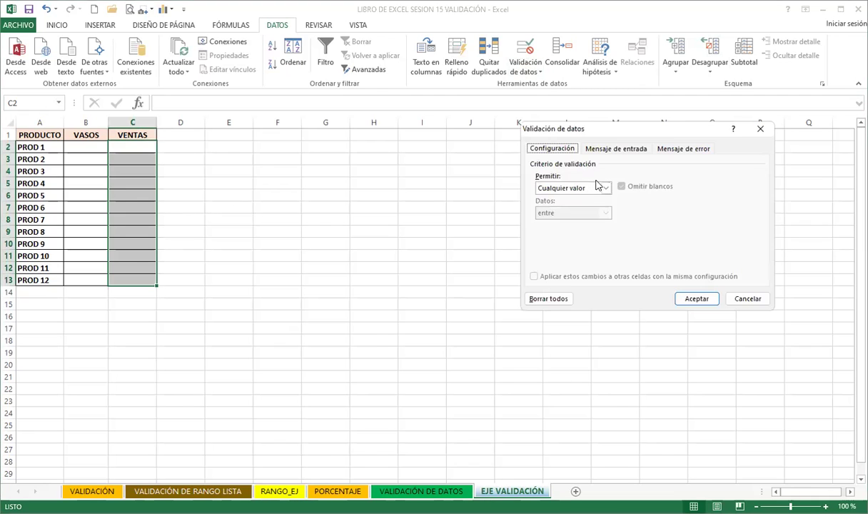
pyautogui.click(605, 187)
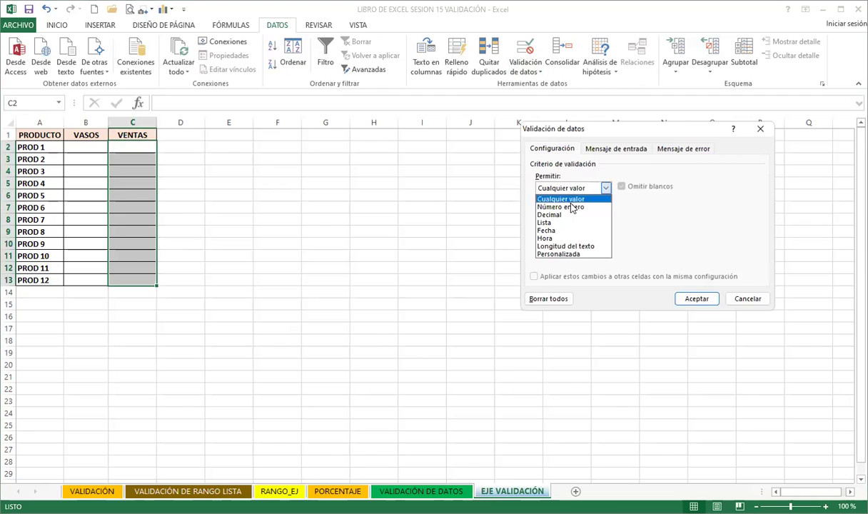
pyautogui.click(556, 255)
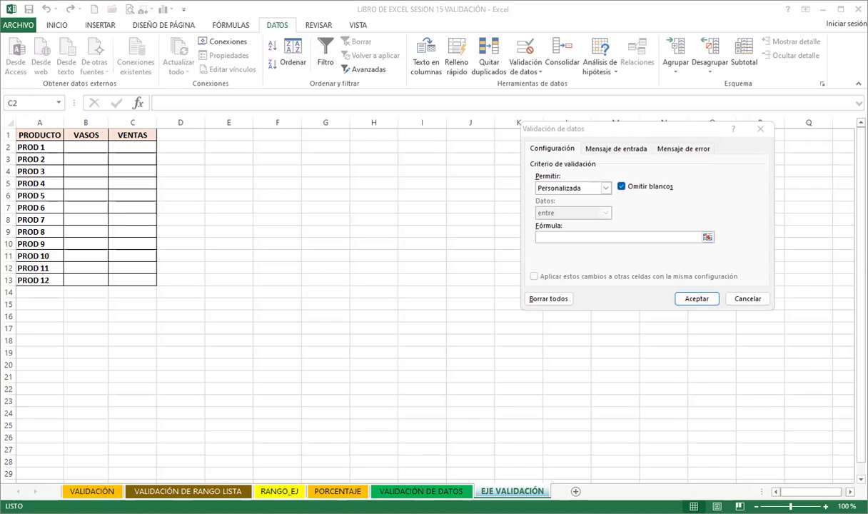
# Step: Enter =B2>0 as the custom validation formula, referencing cell B2
pyautogui.click(557, 238)
pyautogui.write('=')
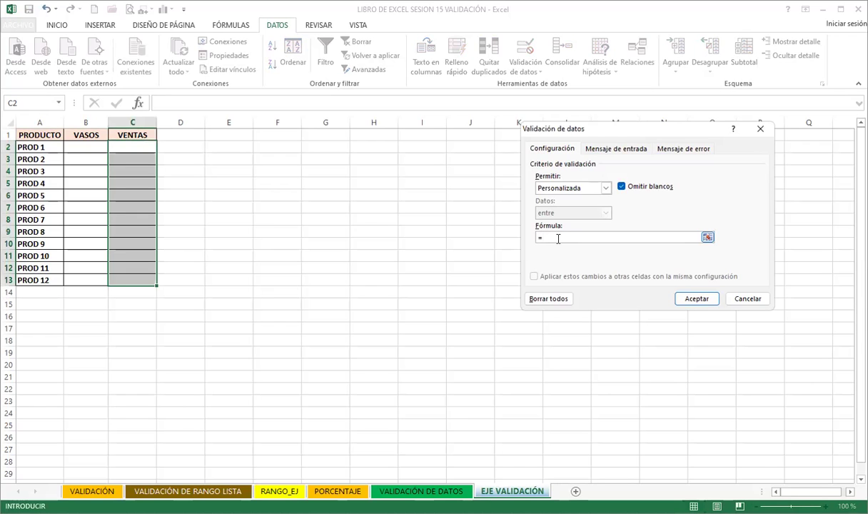
pyautogui.click(87, 148)
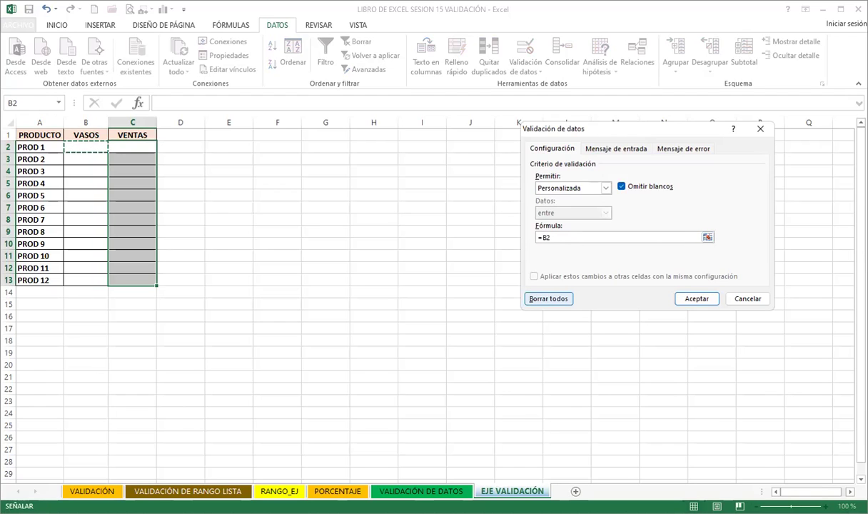
pyautogui.press('Return')
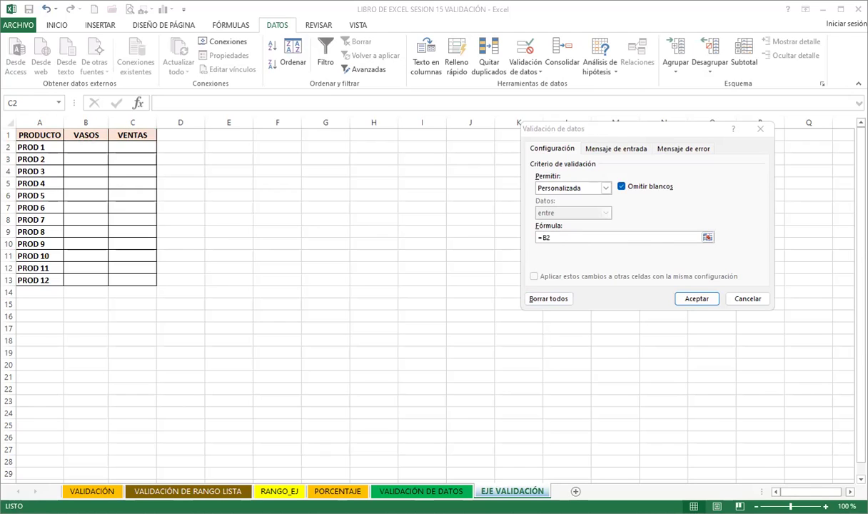
pyautogui.write('>')
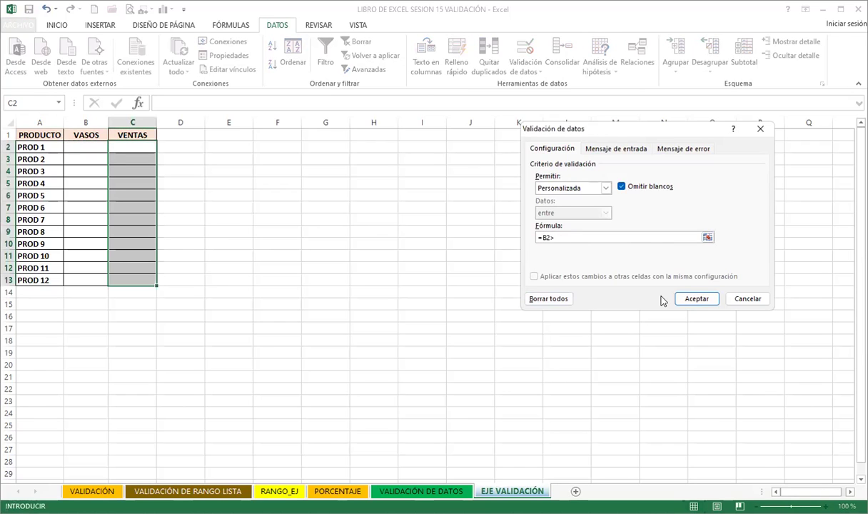
pyautogui.write('0')
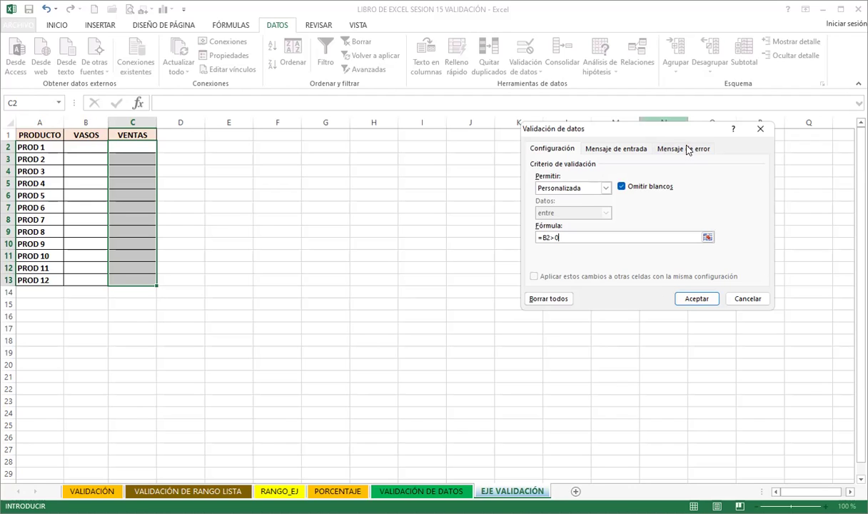
pyautogui.click(678, 148)
# Step: Title the stop alert UNICO with 'NO SE TIENE EXISTENCIA DE ESTE PRODUCTO, VIENE DENTRO DE 15 DÍAS' and apply
pyautogui.click(648, 205)
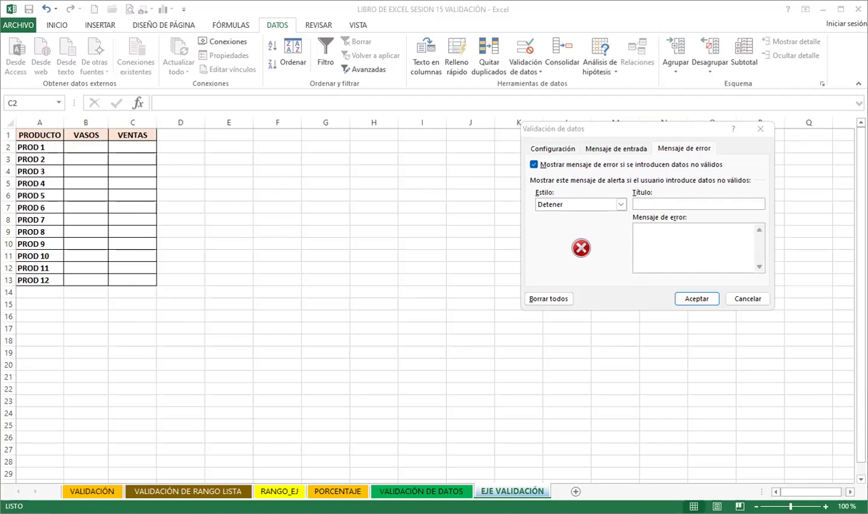
pyautogui.write('UNICO')
pyautogui.click(678, 267)
pyautogui.write('NO SE TIENE EXISTENCIA DE ESTE PRODUCTO, VIENE DENTRO DE 15 DÍAS')
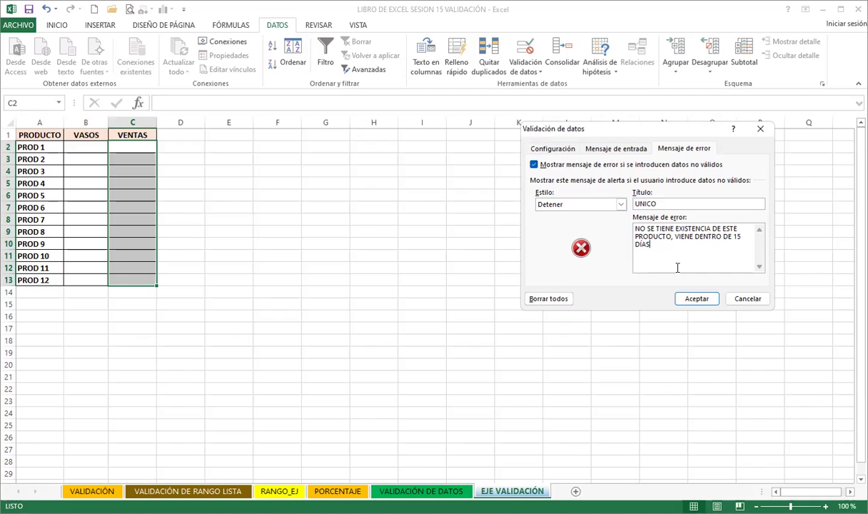
pyautogui.click(699, 299)
# Step: Enter 20 as PROD 1's sales in C2
pyautogui.click(141, 147)
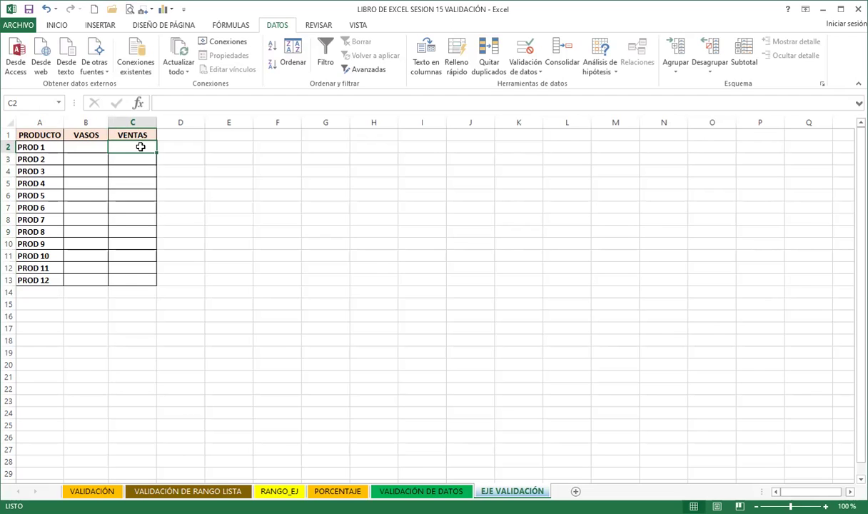
pyautogui.write('20')
pyautogui.press('Return')
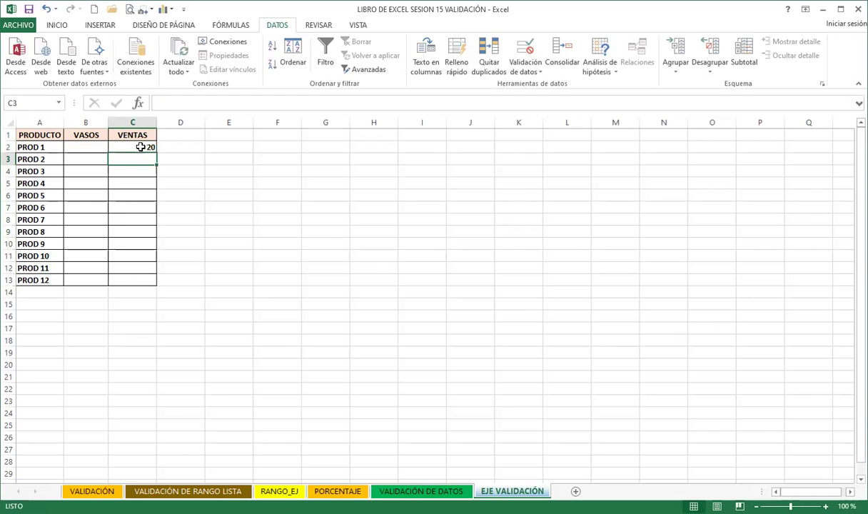
# Step: Try 50 as PROD 2's sales, retry once, then cancel after the UNICO alert
pyautogui.write('50')
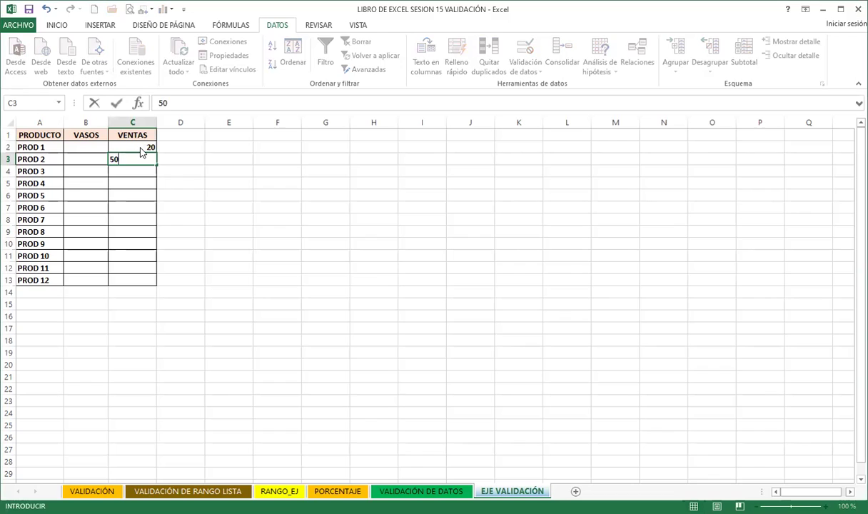
pyautogui.press('Return')
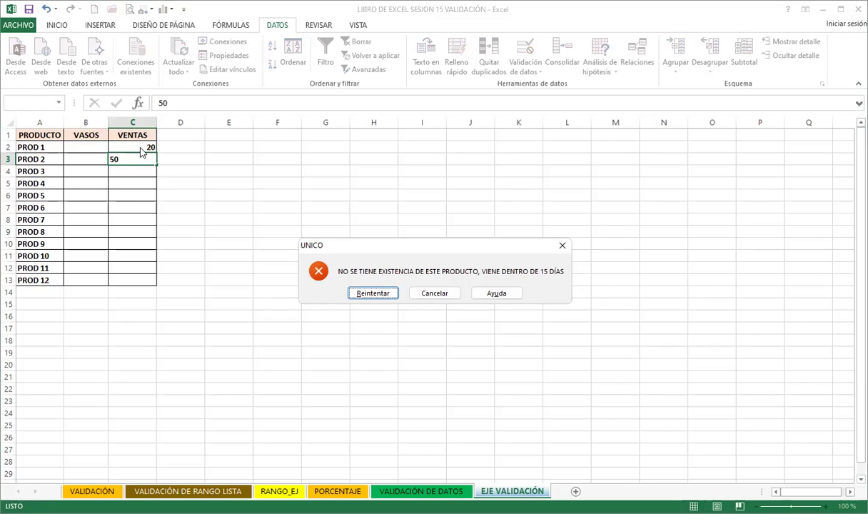
pyautogui.press('Return')
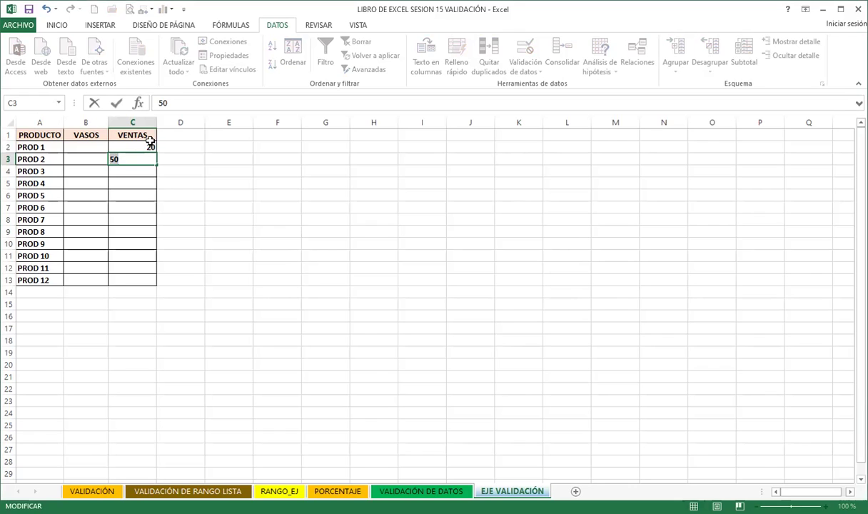
pyautogui.press('Return')
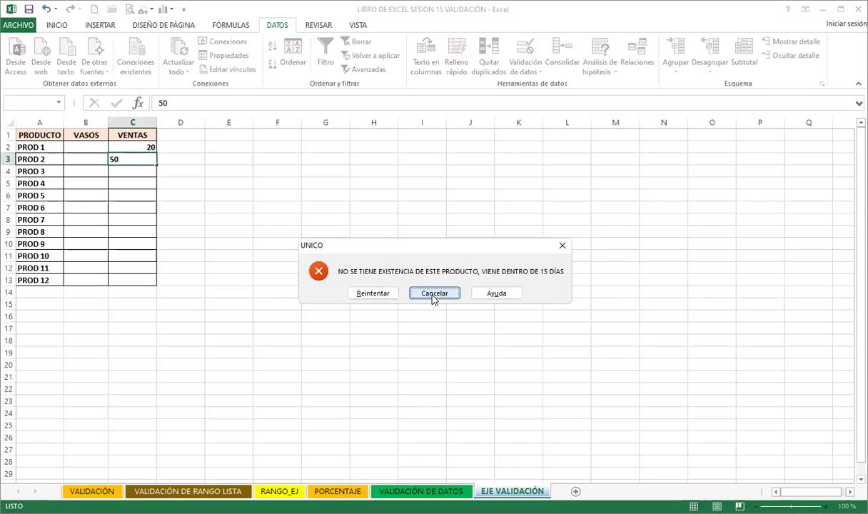
pyautogui.click(432, 293)
# Step: Colour the VASOS values in B2:B13 red to reveal the stock quantities
pyautogui.click(88, 143)
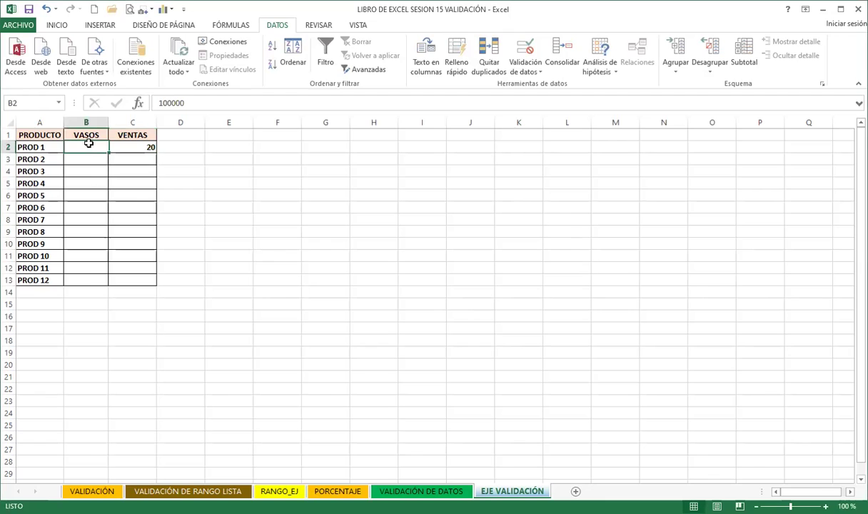
pyautogui.moveTo(88, 143); pyautogui.dragTo(89, 279)
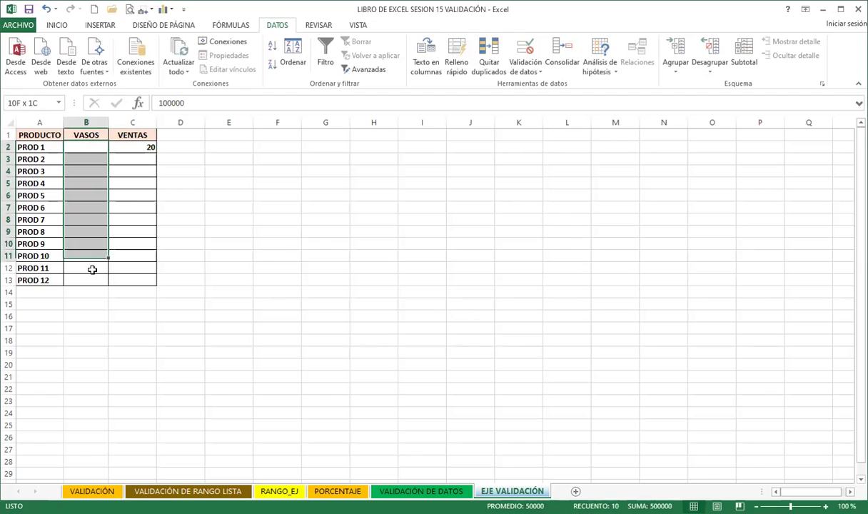
pyautogui.click(56, 25)
pyautogui.click(208, 66)
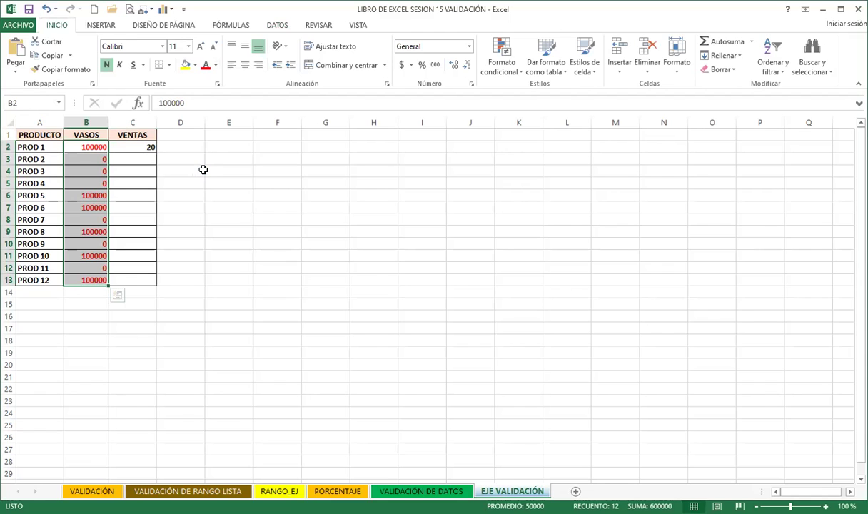
pyautogui.click(133, 195)
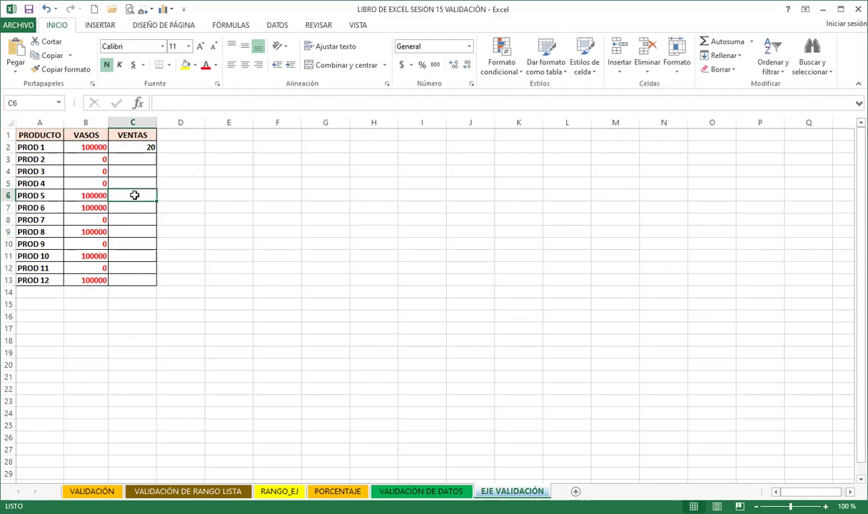
# Step: Set PROD 2's VASOS to 500 and its VENTAS to 50
pyautogui.click(132, 158)
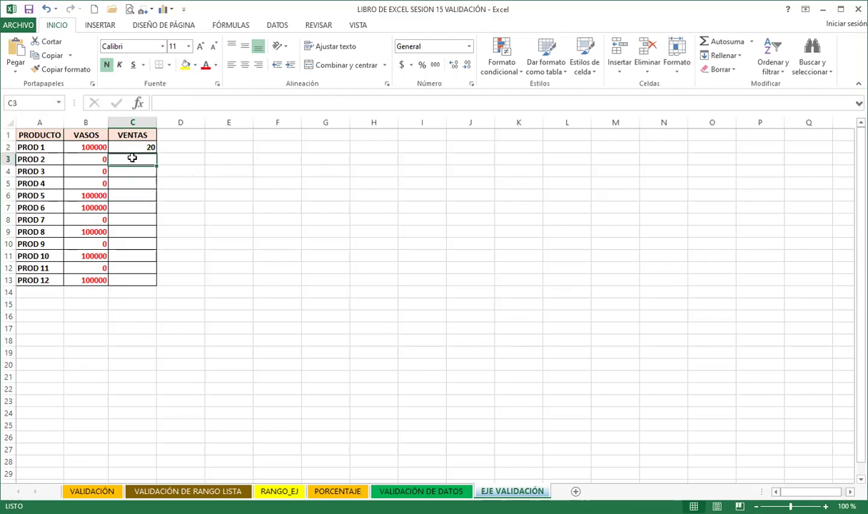
pyautogui.click(78, 160)
pyautogui.write('500')
pyautogui.press('Tab')
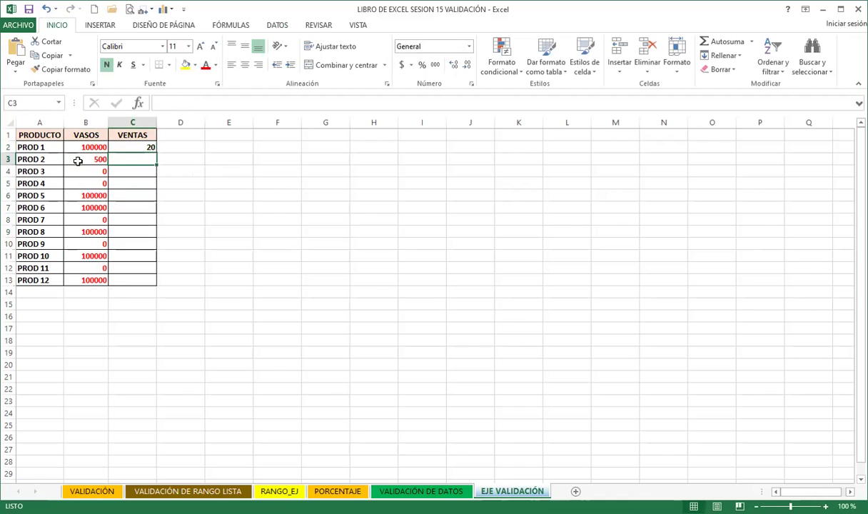
pyautogui.write('50')
pyautogui.press('Return')
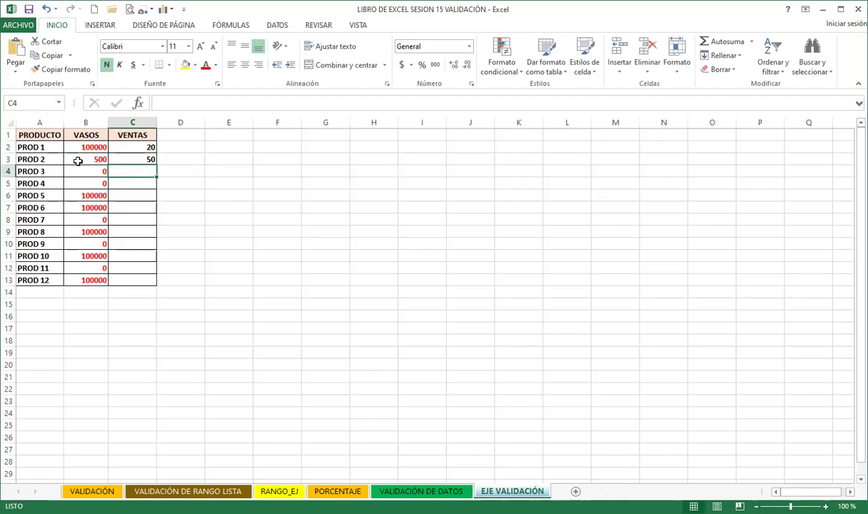
# Step: Test 20 and 1 as PROD 3's sales in C4, clearing it after rejection
pyautogui.write('20')
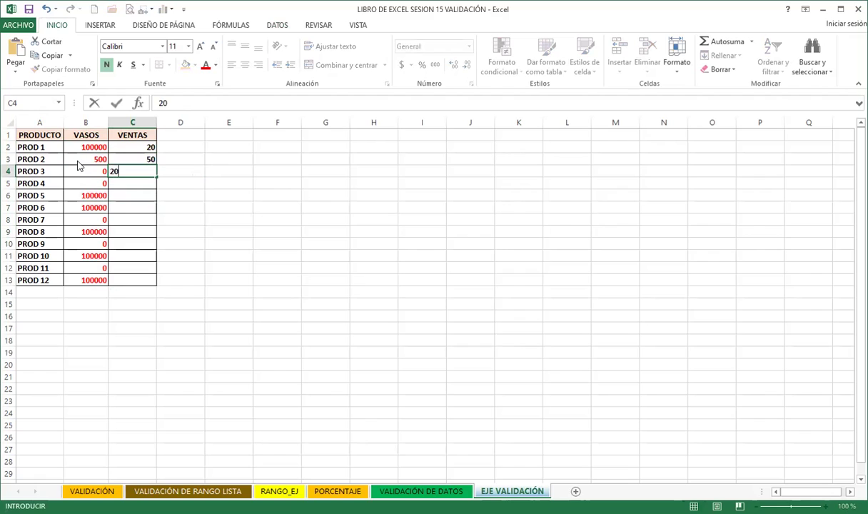
pyautogui.press('Return')
pyautogui.press('Return')
pyautogui.write('1')
pyautogui.press('Return')
pyautogui.press('Return')
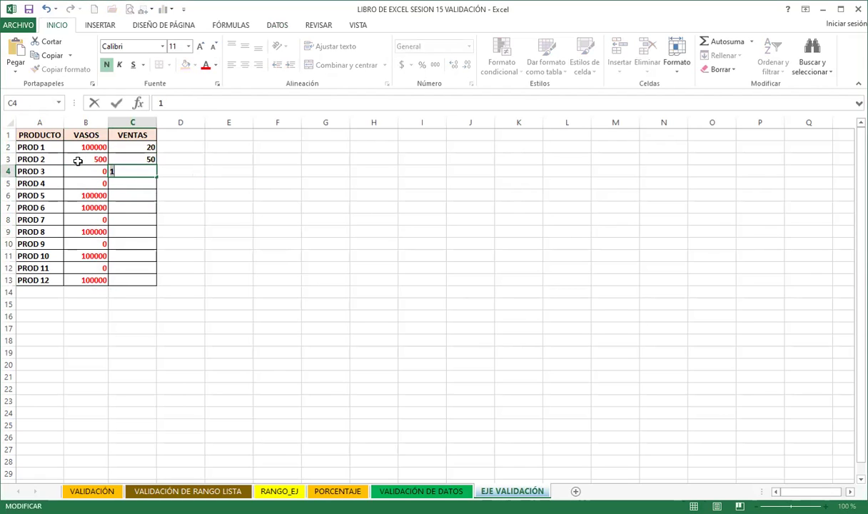
pyautogui.press('BackSpace')
pyautogui.click(138, 195)
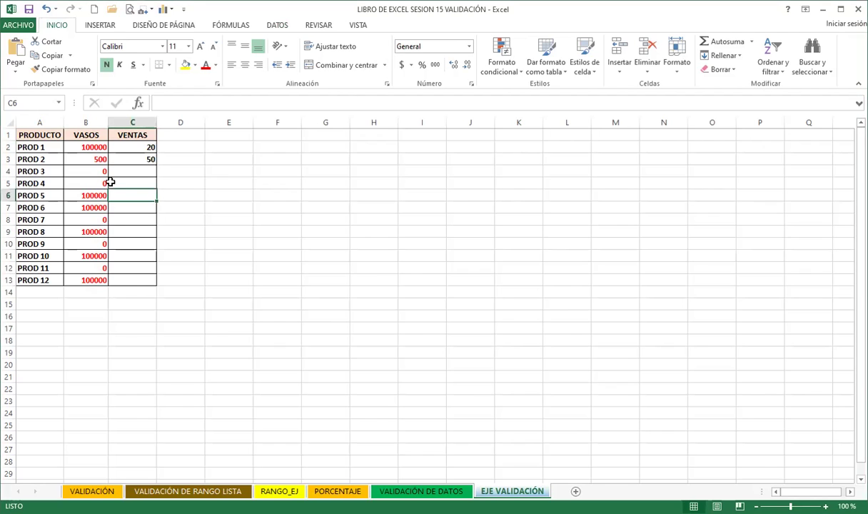
pyautogui.click(141, 179)
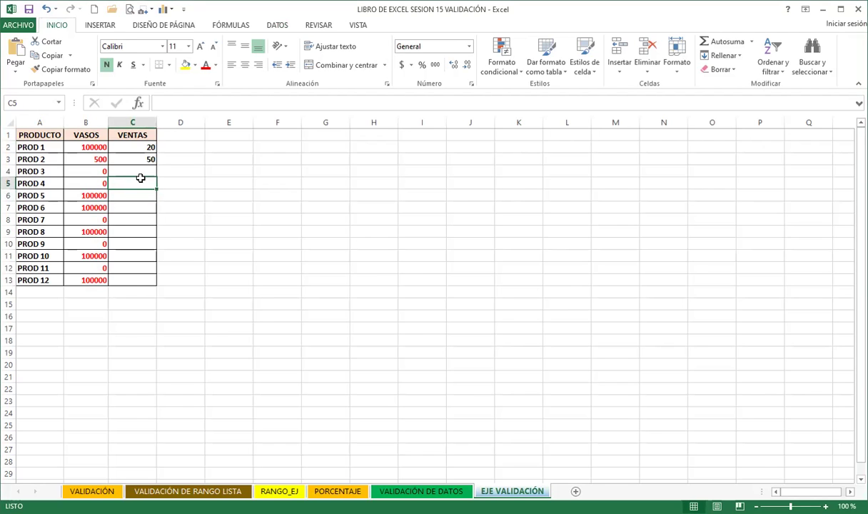